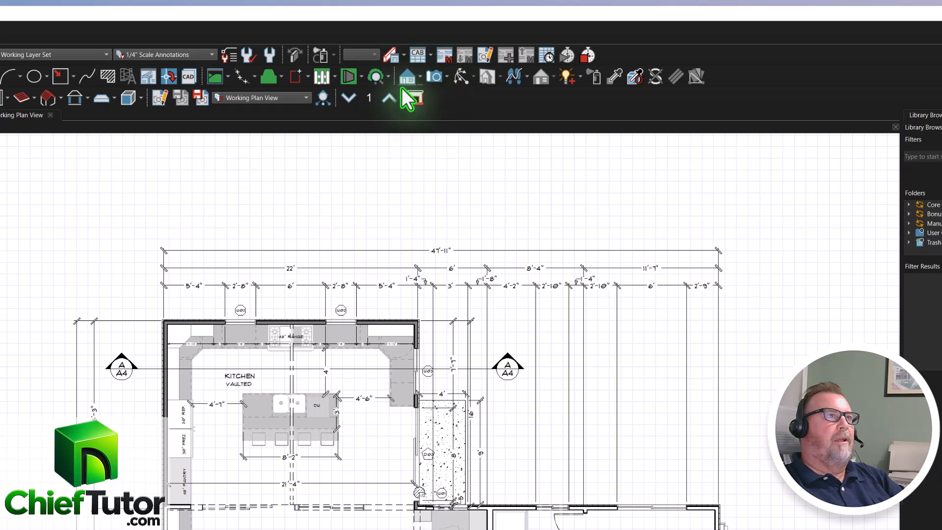
# Create a Perspective Full Overview camera view of the house from the working plan.
pyautogui.click(419, 75)
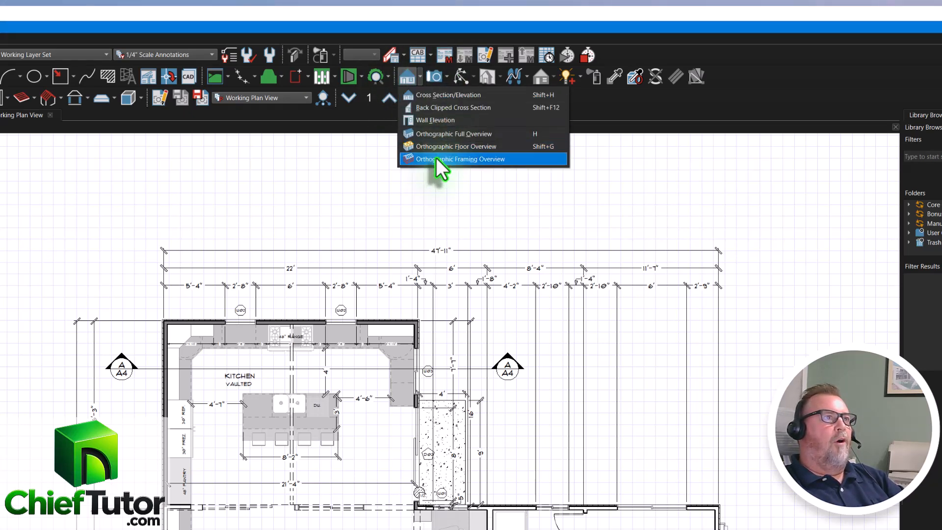
pyautogui.click(446, 76)
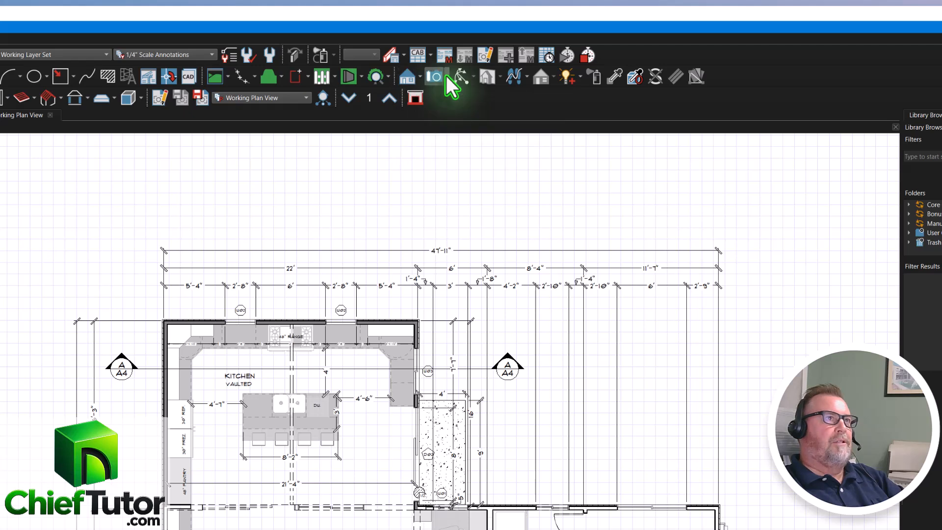
pyautogui.click(446, 75)
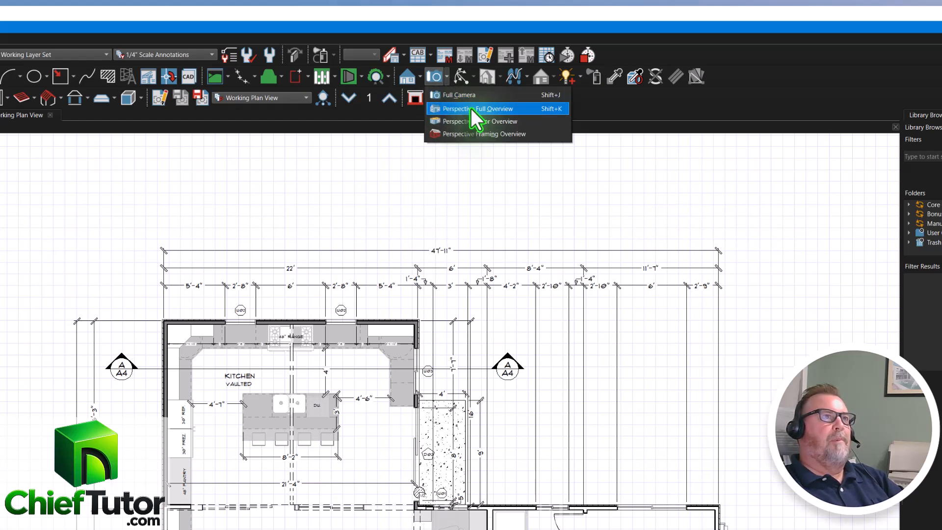
pyautogui.click(528, 110)
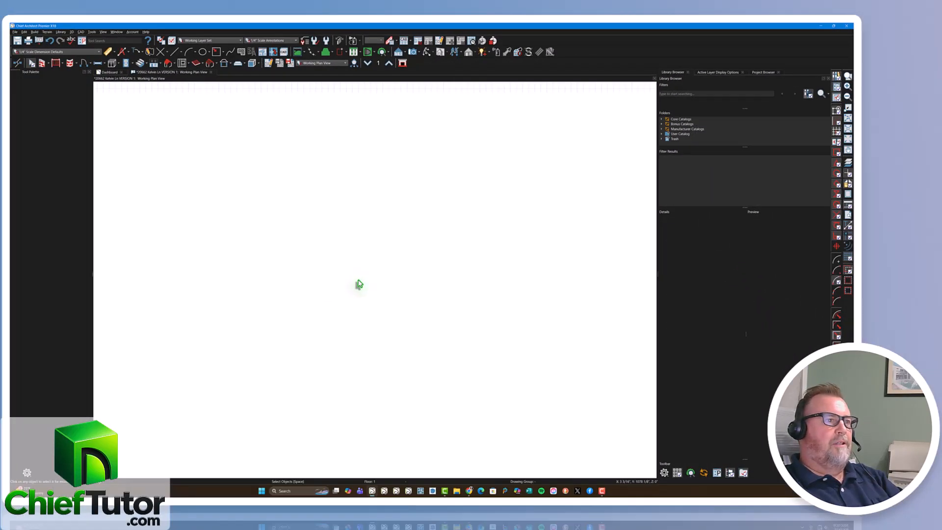
# Examine the house from the front exterior and the blue entry doors through to the kitchen island and dining area.
pyautogui.moveTo(359, 296); pyautogui.dragTo(392, 275)
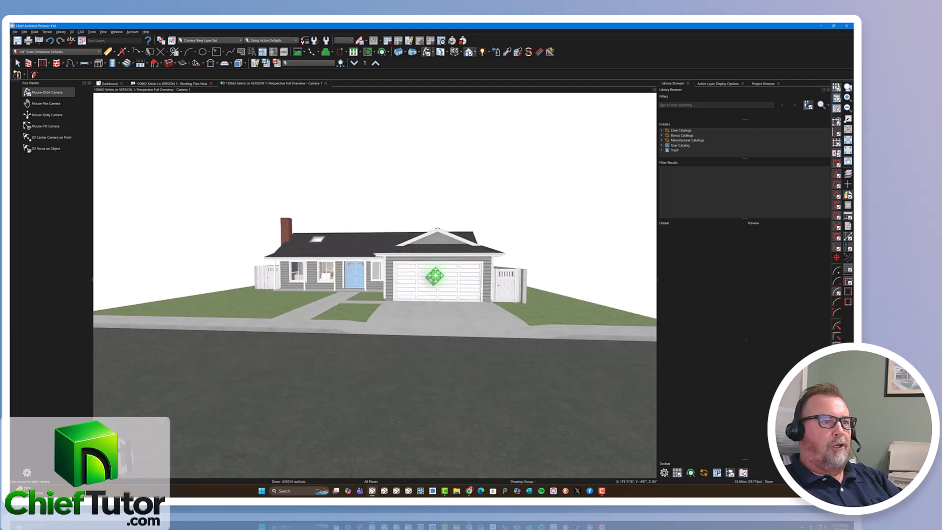
pyautogui.scroll(10, 438, 277)
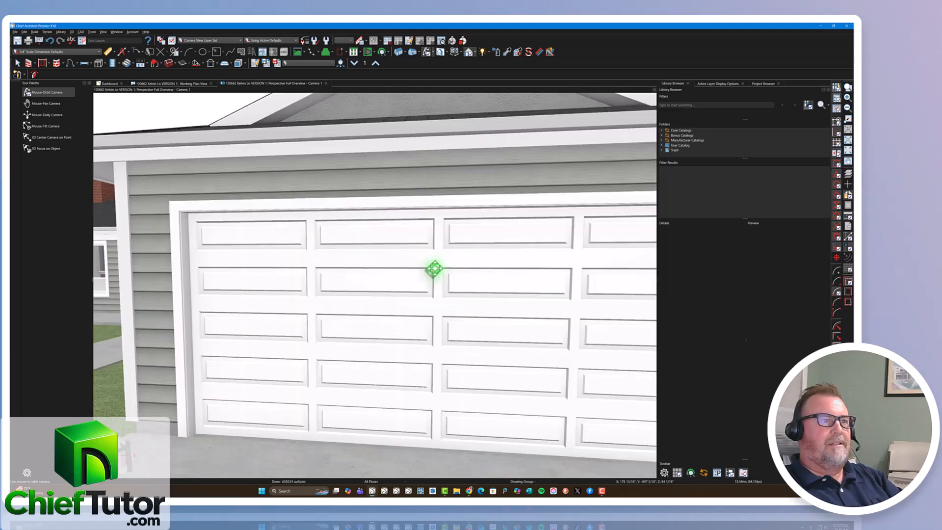
pyautogui.scroll(-6, 434, 269)
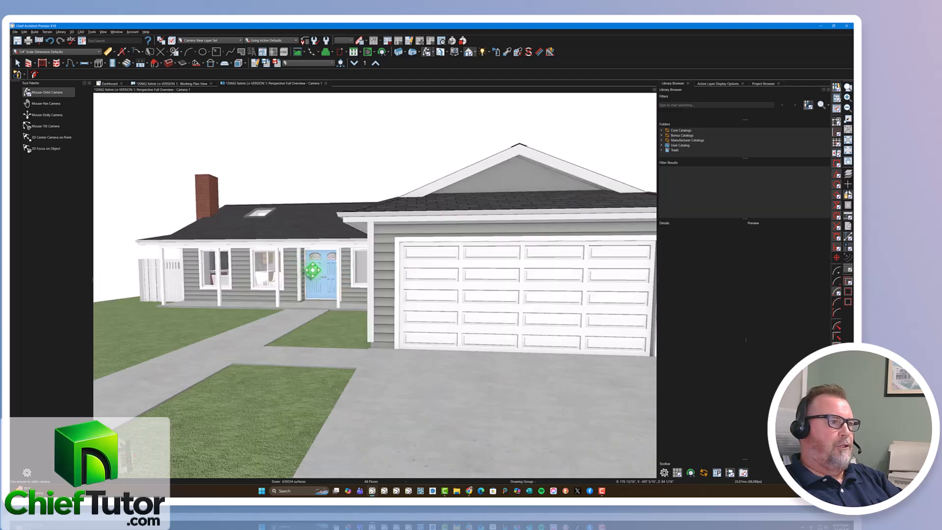
pyautogui.scroll(10, 311, 270)
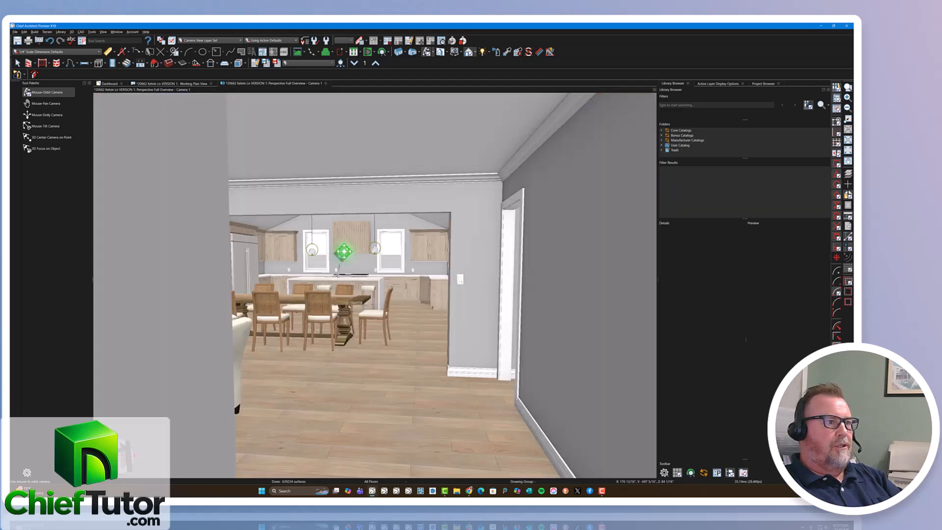
pyautogui.scroll(-6, 344, 252)
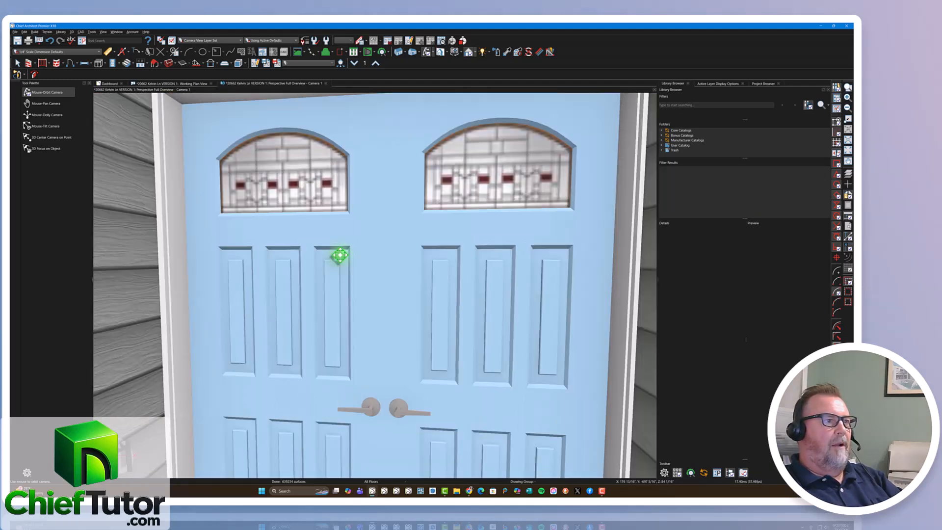
pyautogui.scroll(6, 339, 255)
pyautogui.scroll(-8, 355, 254)
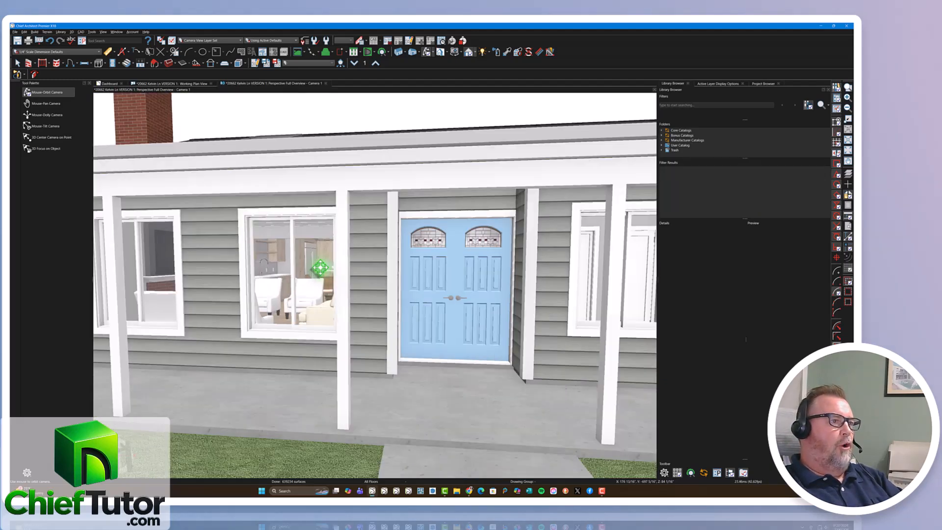
pyautogui.scroll(8, 320, 263)
pyautogui.scroll(-8, 319, 263)
pyautogui.scroll(10, 406, 269)
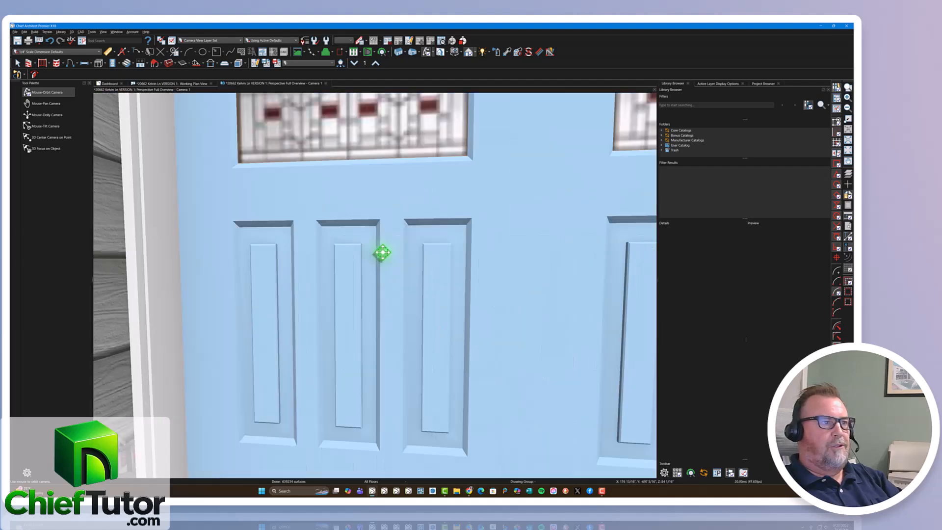
pyautogui.scroll(6, 274, 265)
pyautogui.moveTo(349, 252)
pyautogui.mouseDown()
pyautogui.moveTo(495, 258)
pyautogui.moveTo(449, 263)
pyautogui.moveTo(383, 219)
pyautogui.moveTo(452, 231)
pyautogui.moveTo(524, 216)
pyautogui.moveTo(436, 202)
pyautogui.moveTo(454, 223)
pyautogui.moveTo(412, 219)
pyautogui.moveTo(448, 219)
pyautogui.moveTo(363, 250)
pyautogui.mouseUp()
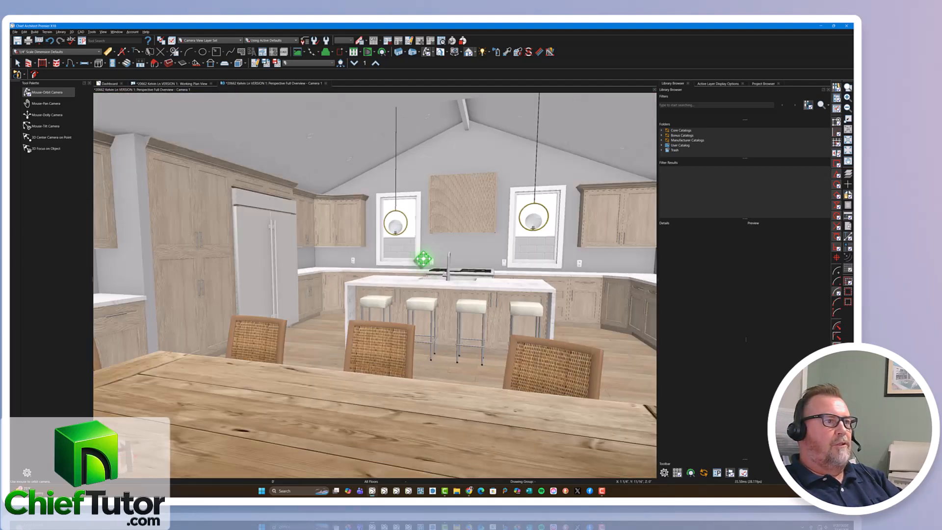
pyautogui.scroll(10, 384, 218)
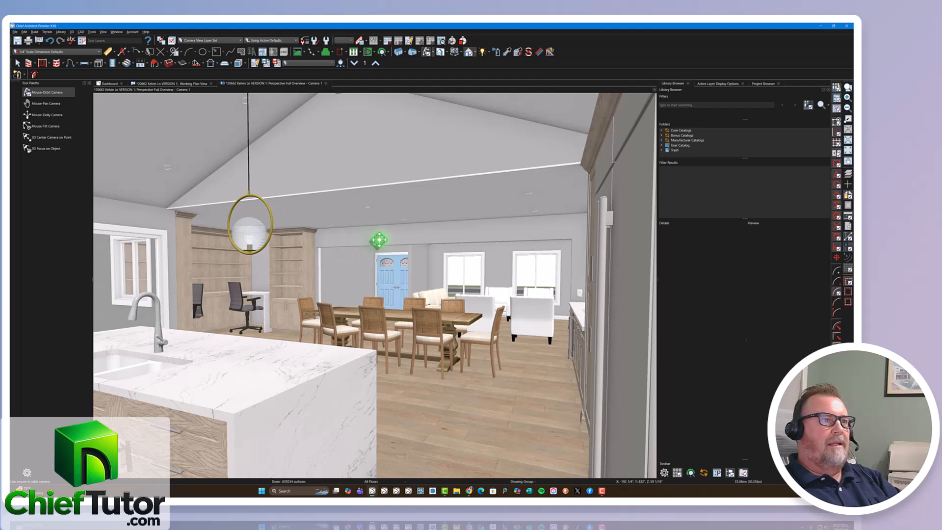
pyautogui.moveTo(418, 293); pyautogui.dragTo(402, 244)
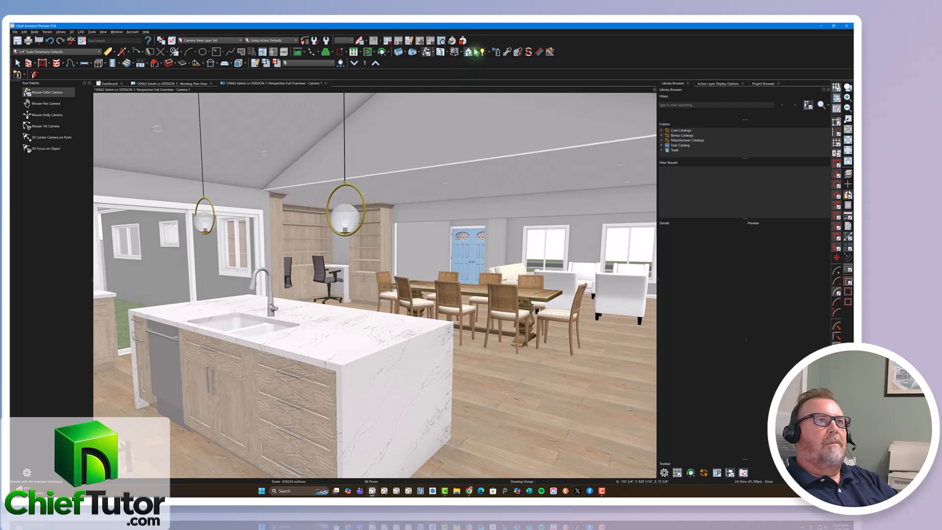
# Preview the kitchen view in the Vector View and Physically Based (Ray Trace) rendering techniques.
pyautogui.click(475, 53)
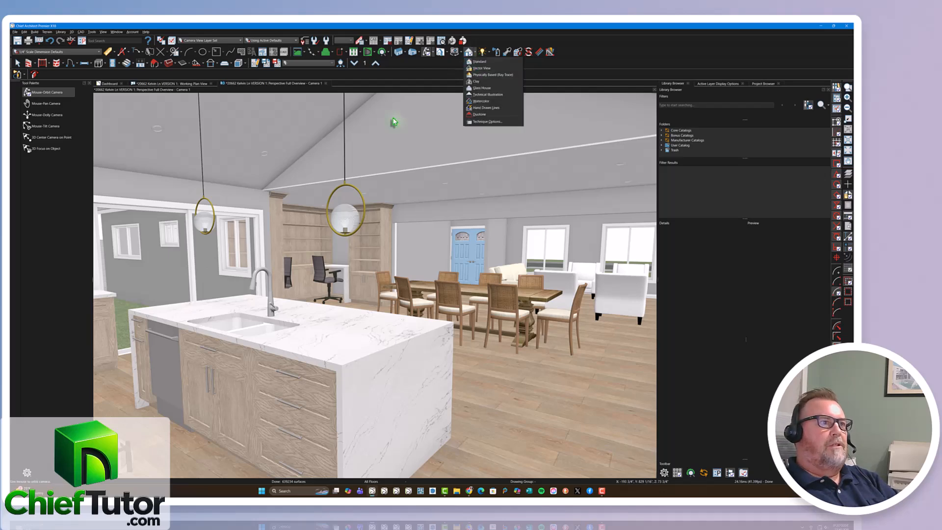
pyautogui.click(479, 68)
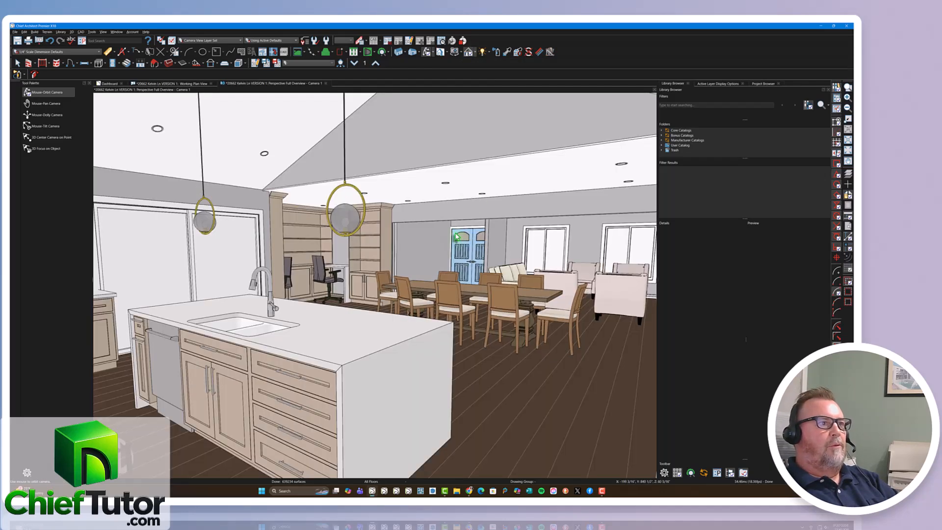
pyautogui.click(406, 55)
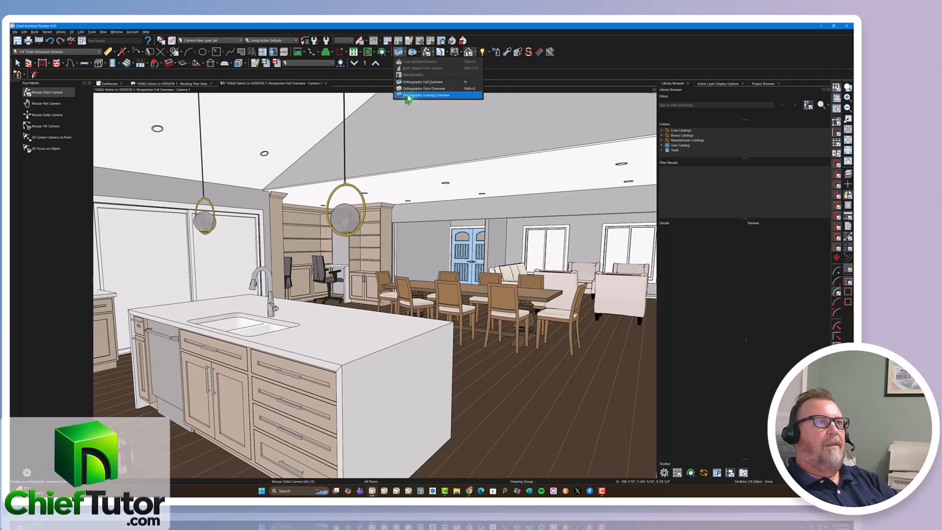
pyautogui.click(478, 54)
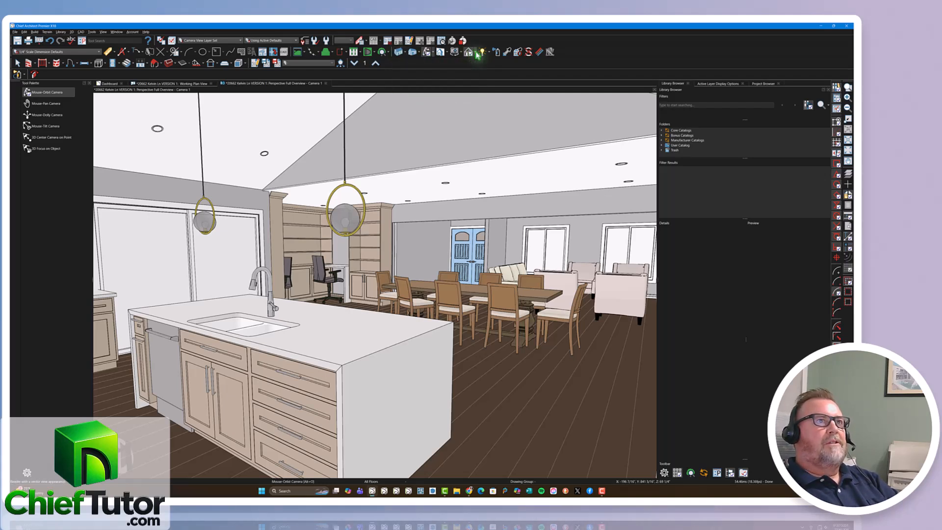
pyautogui.click(478, 54)
pyautogui.click(482, 77)
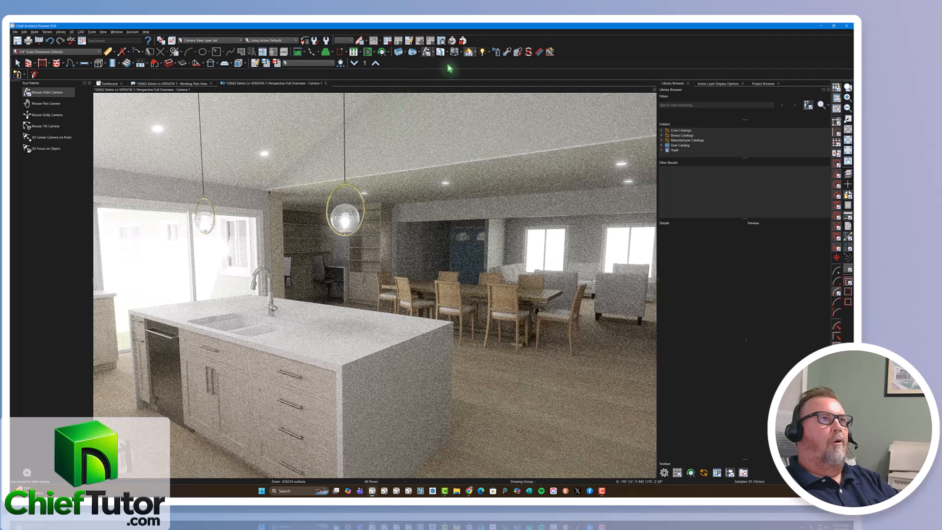
# Preview the kitchen view in the Clay, Glass House and Watercolor rendering techniques.
pyautogui.click(479, 53)
pyautogui.click(480, 84)
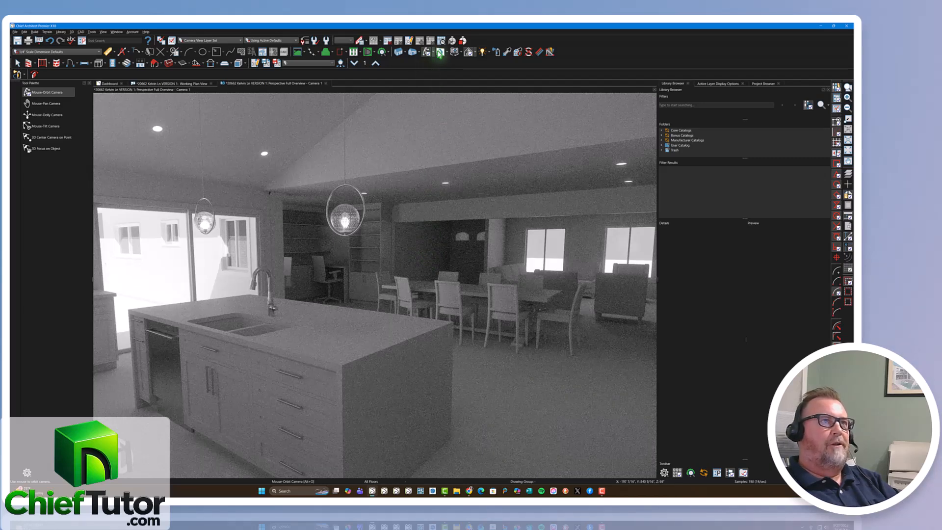
pyautogui.click(479, 89)
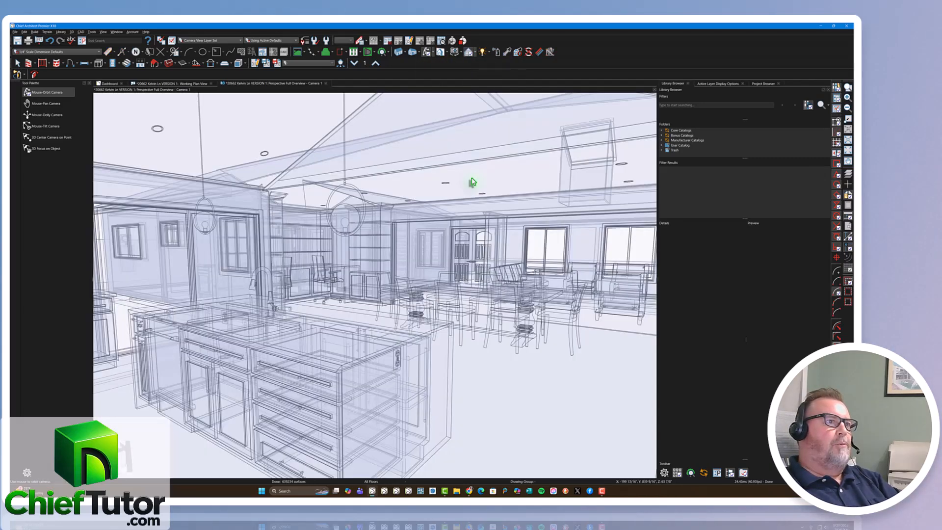
pyautogui.click(479, 52)
pyautogui.click(486, 101)
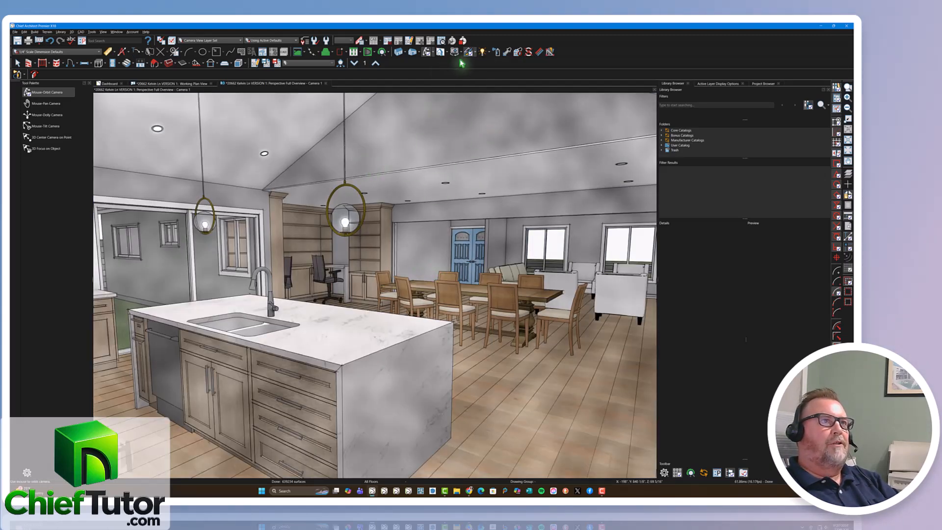
# Render the kitchen view with the Clay technique and raise its automatic exposure to about 0.37.
pyautogui.click(472, 52)
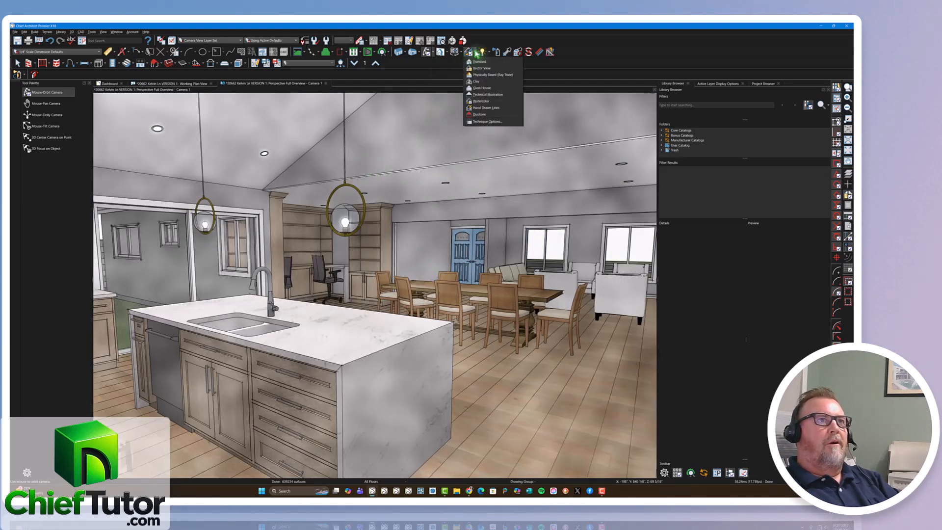
pyautogui.click(480, 82)
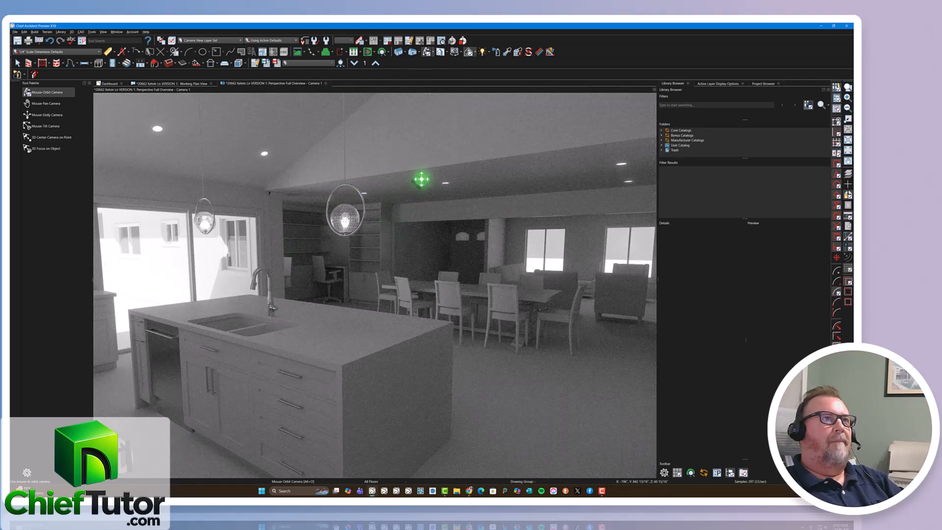
pyautogui.click(475, 54)
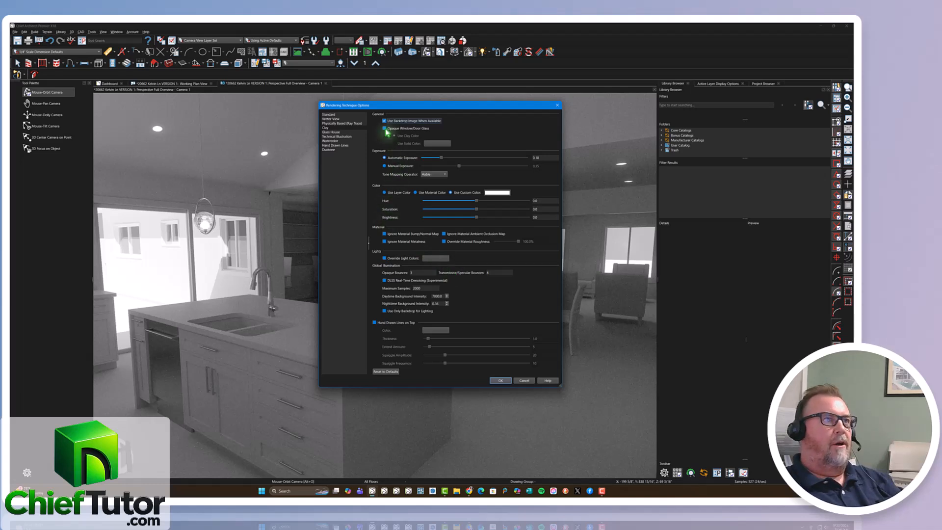
pyautogui.click(443, 158)
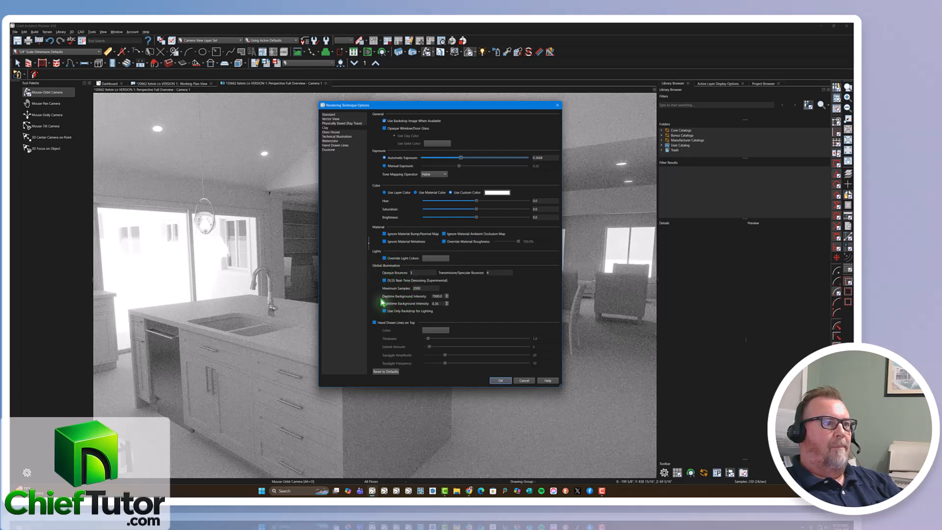
# Turn on Hand Drawn Lines on Top for the Clay technique and set the line thickness to 0.5.
pyautogui.click(374, 323)
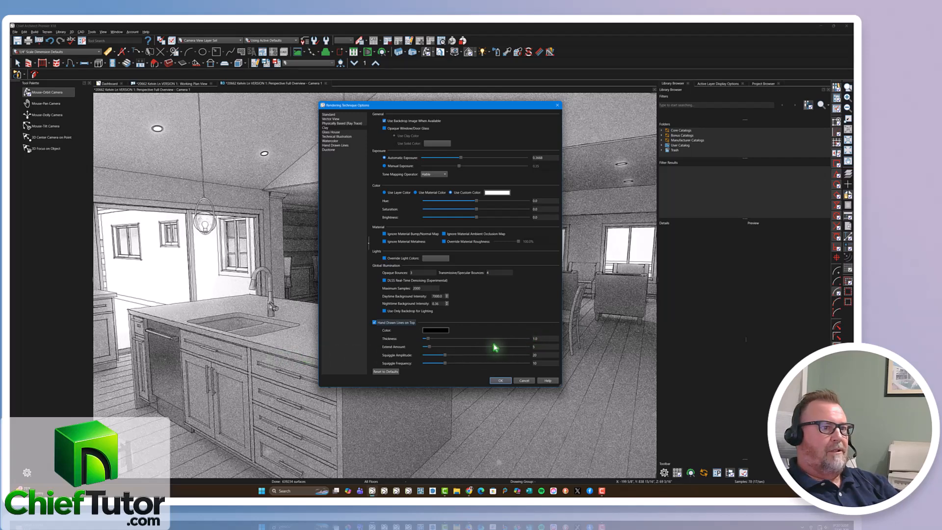
pyautogui.doubleClick(542, 338)
pyautogui.write('50')
pyautogui.press('Tab')
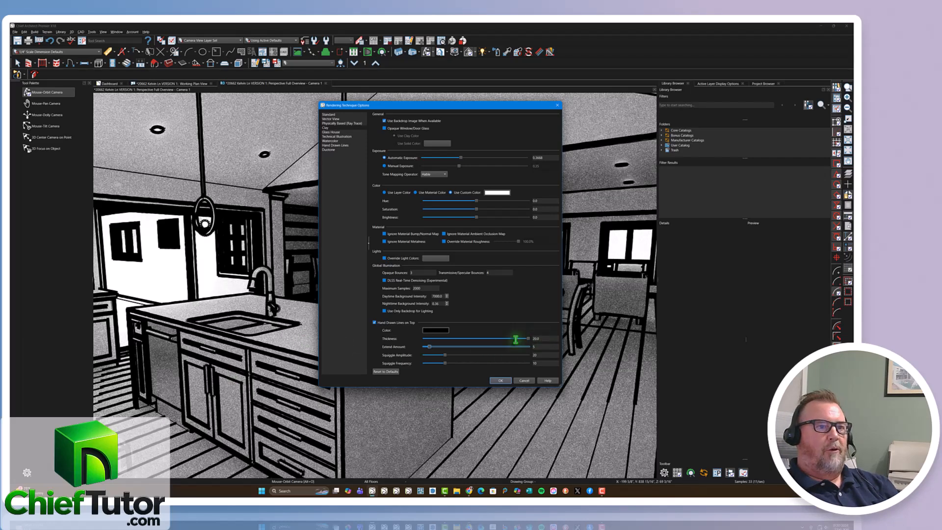
pyautogui.moveTo(515, 340); pyautogui.dragTo(514, 340)
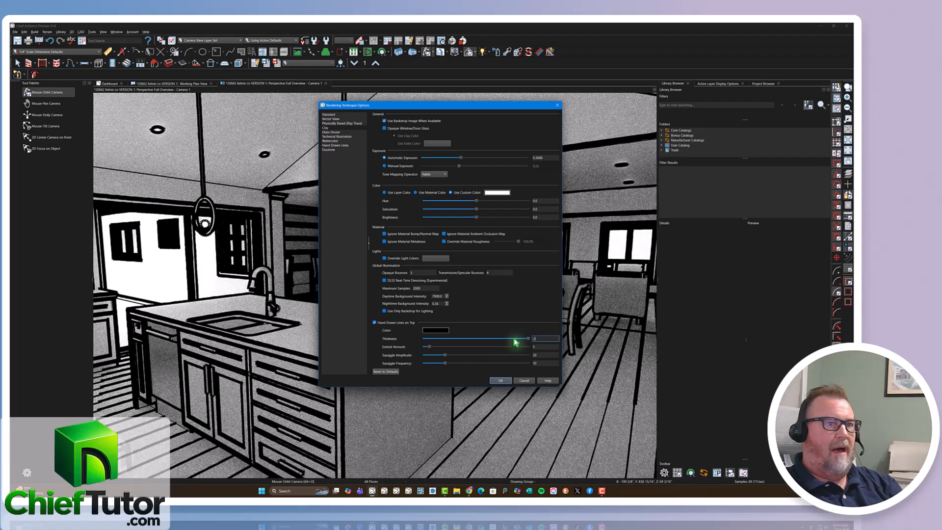
pyautogui.press('Tab')
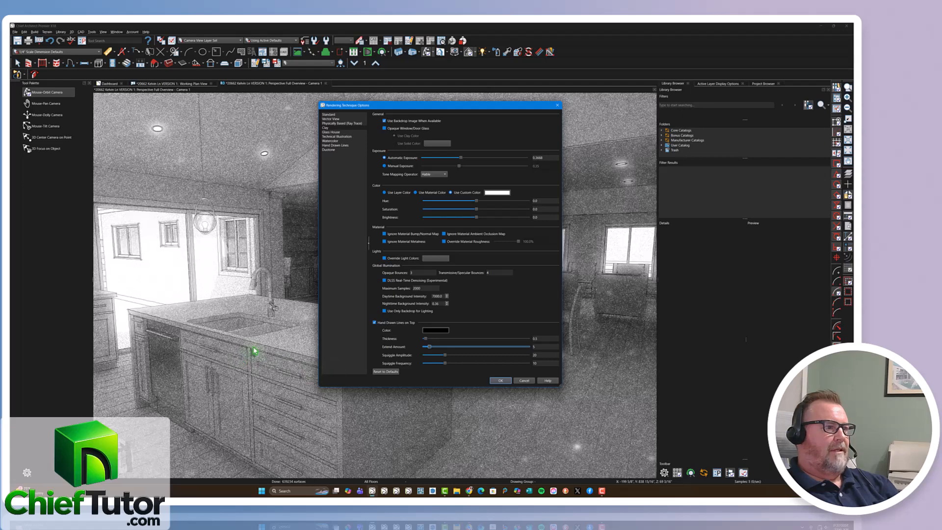
# Set the hand-drawn lines' extend amount, squiggle amplitude and squiggle frequency to 1 and apply the rendering options.
pyautogui.press('Tab')
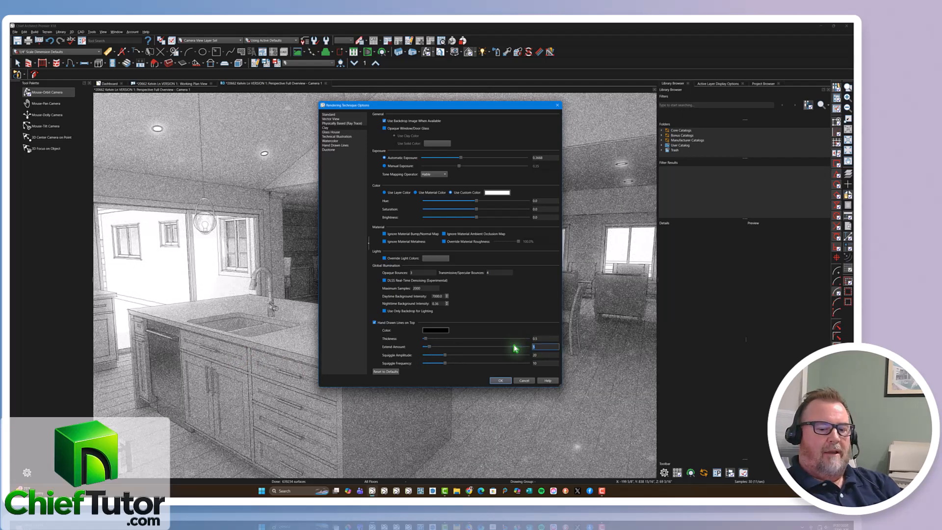
pyautogui.write('1')
pyautogui.press('Tab')
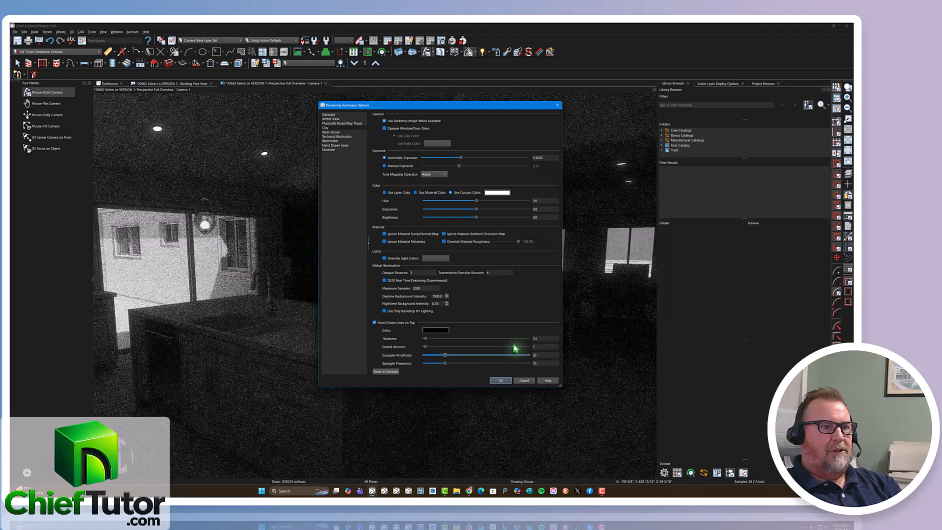
pyautogui.write('1')
pyautogui.press('Tab')
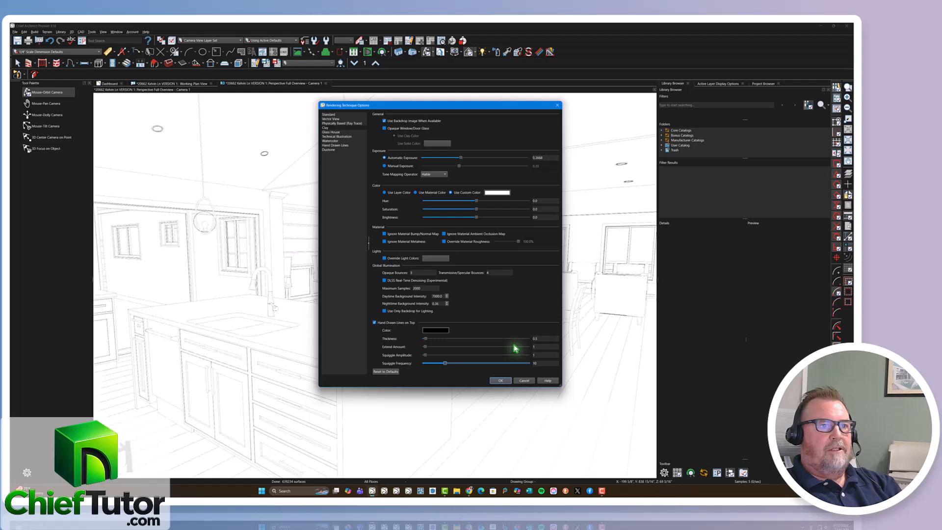
pyautogui.write('1')
pyautogui.press('Tab')
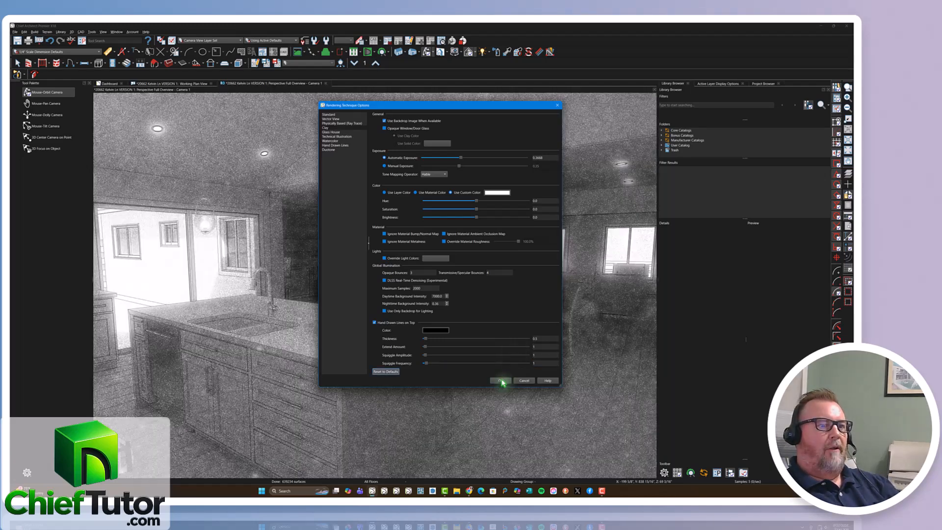
pyautogui.click(499, 380)
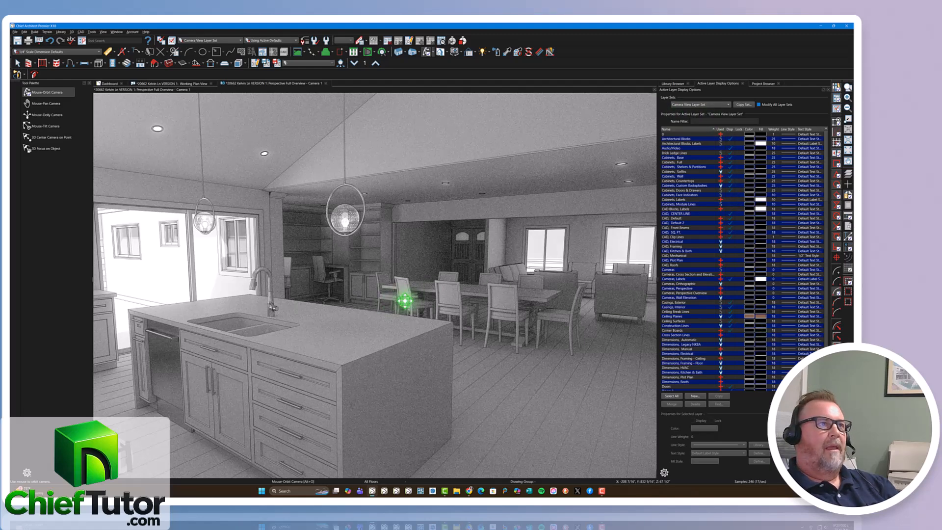
# Try Use Layer Color for the Clay rendering technique, switch back to Use Custom Color and apply the options.
pyautogui.click(469, 52)
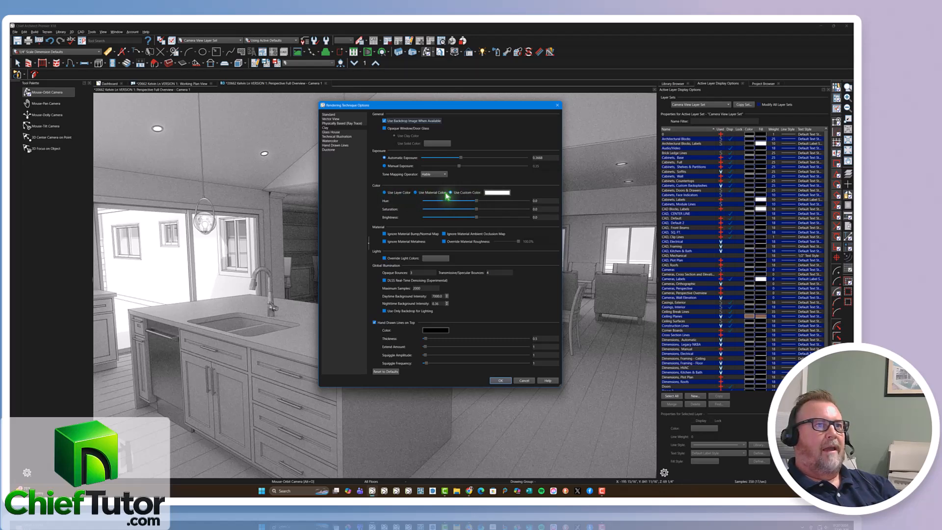
pyautogui.click(384, 192)
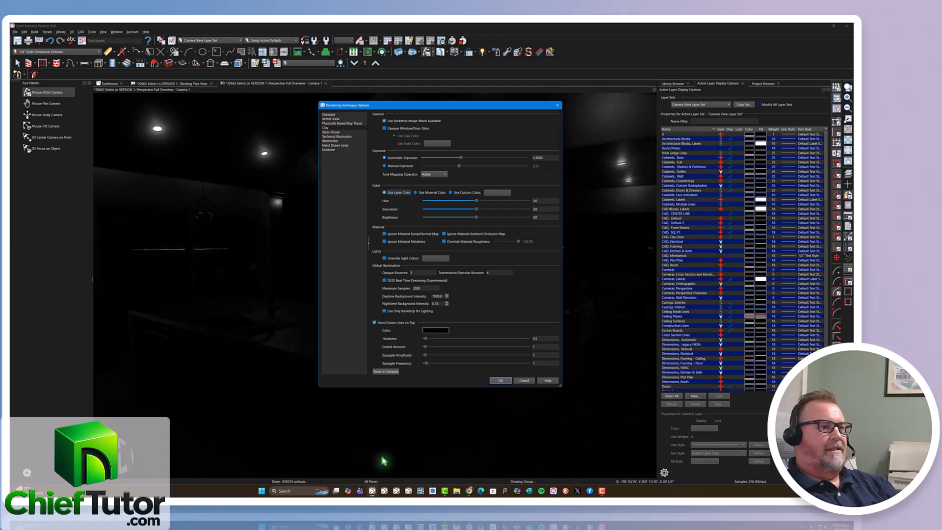
pyautogui.click(450, 193)
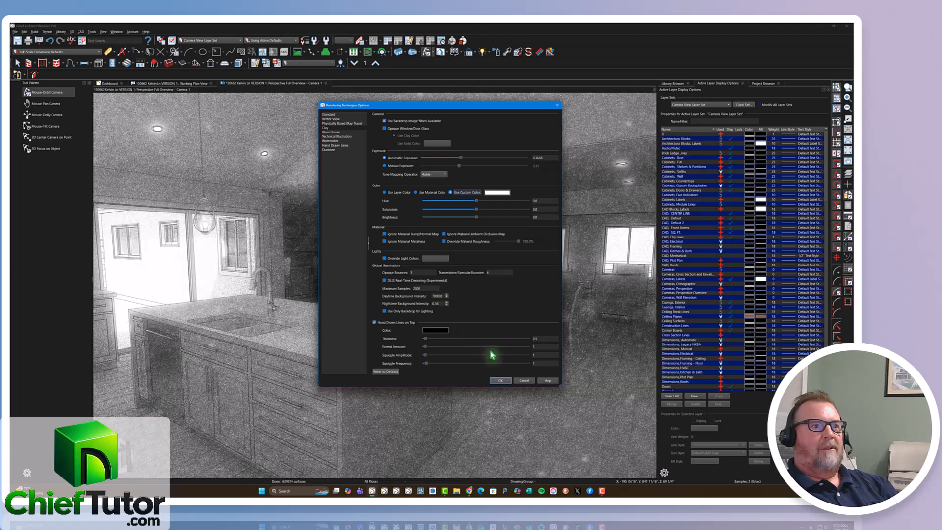
pyautogui.click(499, 381)
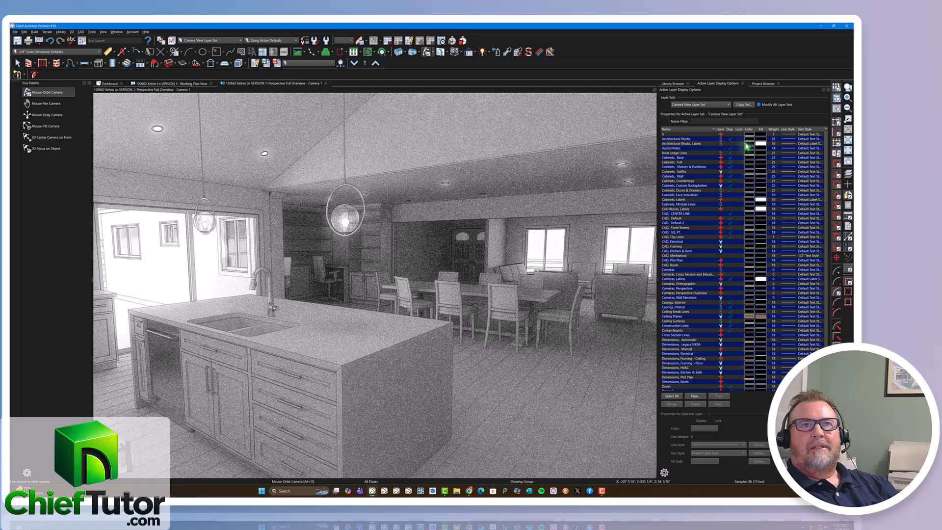
# Copy the Camera View Layer Set as a new layer set named Camera View Layer Set 2.
pyautogui.click(743, 105)
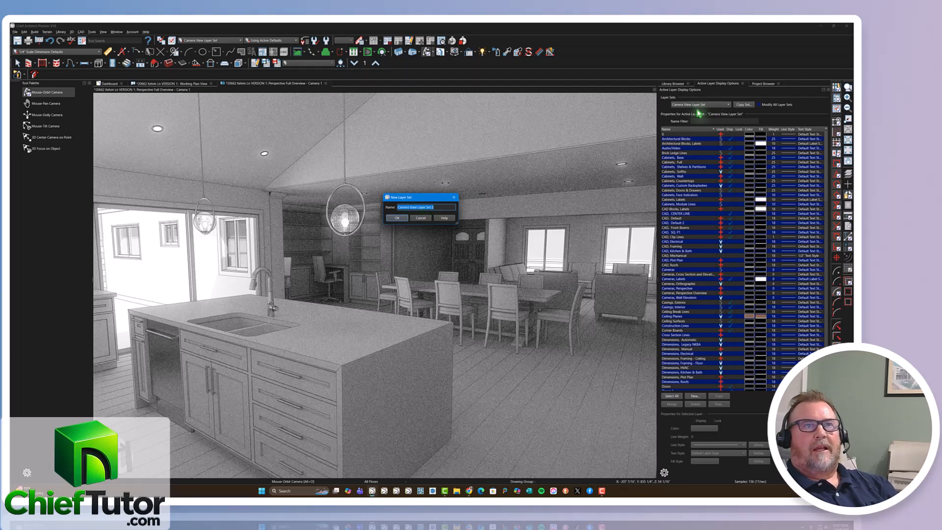
pyautogui.click(398, 218)
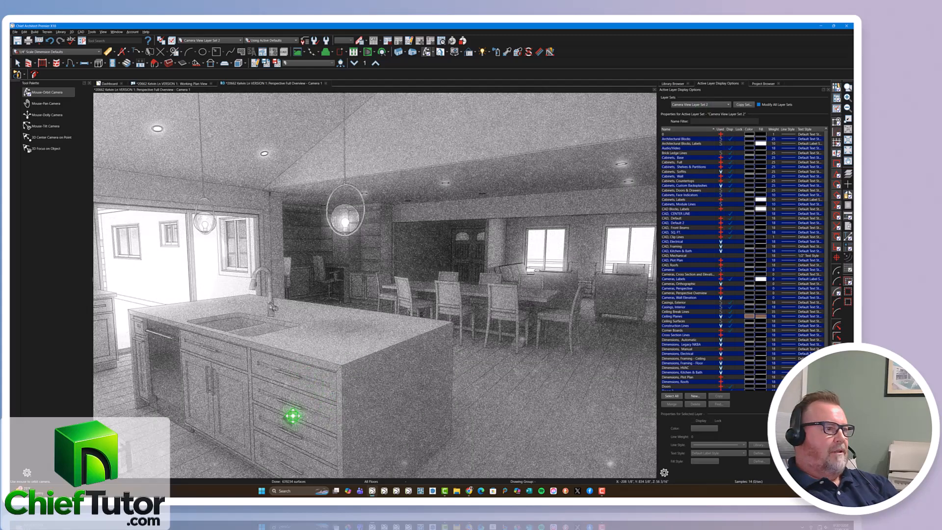
# Give the Cabinets, Base layer a solid fill with a light tan custom color.
pyautogui.click(678, 158)
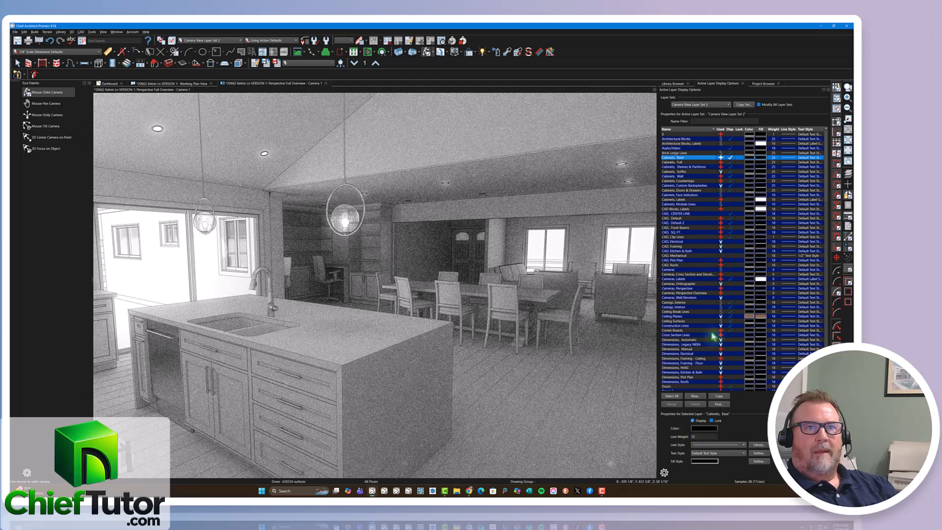
pyautogui.doubleClick(763, 162)
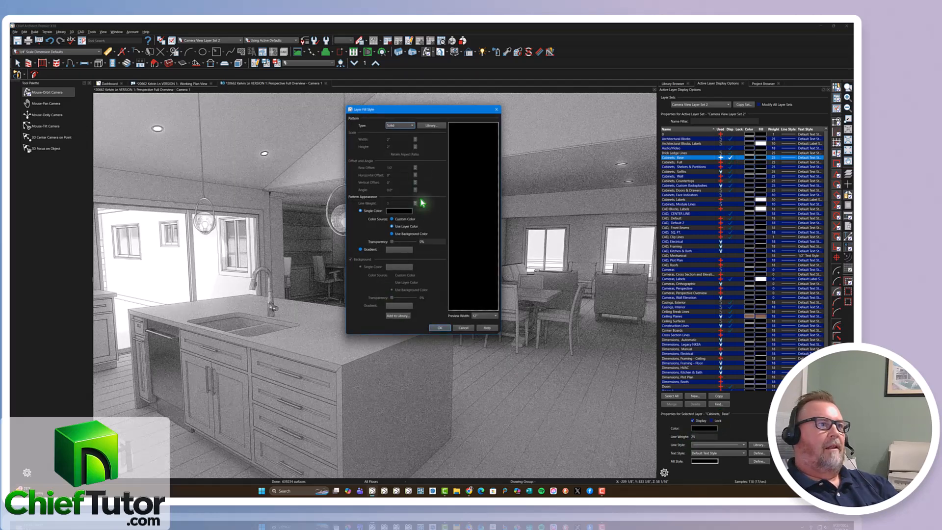
pyautogui.click(393, 211)
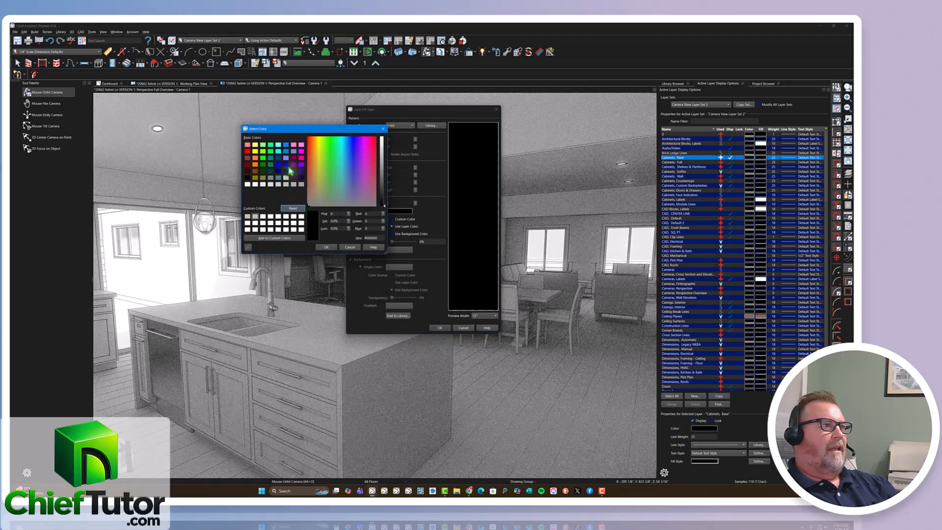
pyautogui.click(248, 158)
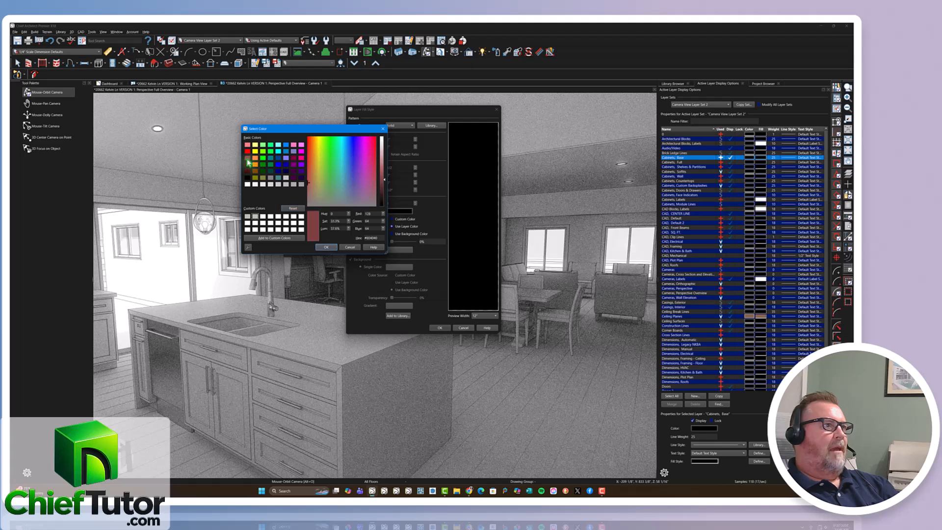
pyautogui.click(315, 157)
pyautogui.moveTo(313, 155); pyautogui.dragTo(310, 185)
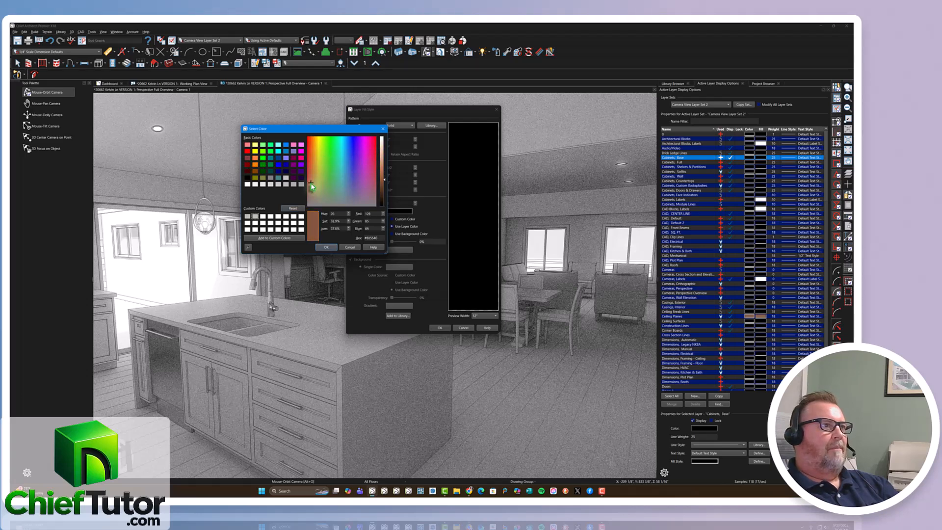
pyautogui.moveTo(383, 179); pyautogui.dragTo(383, 168)
pyautogui.moveTo(310, 184); pyautogui.dragTo(317, 179)
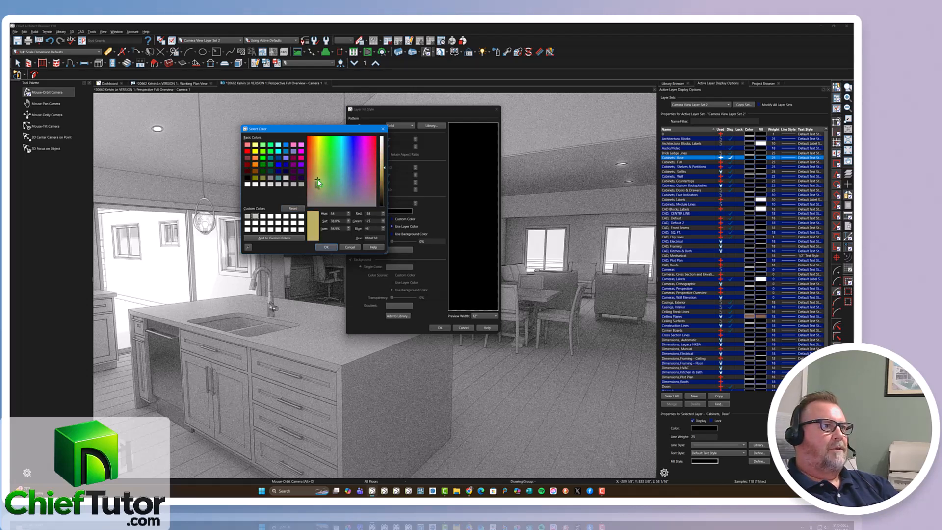
pyautogui.moveTo(384, 171); pyautogui.dragTo(383, 155)
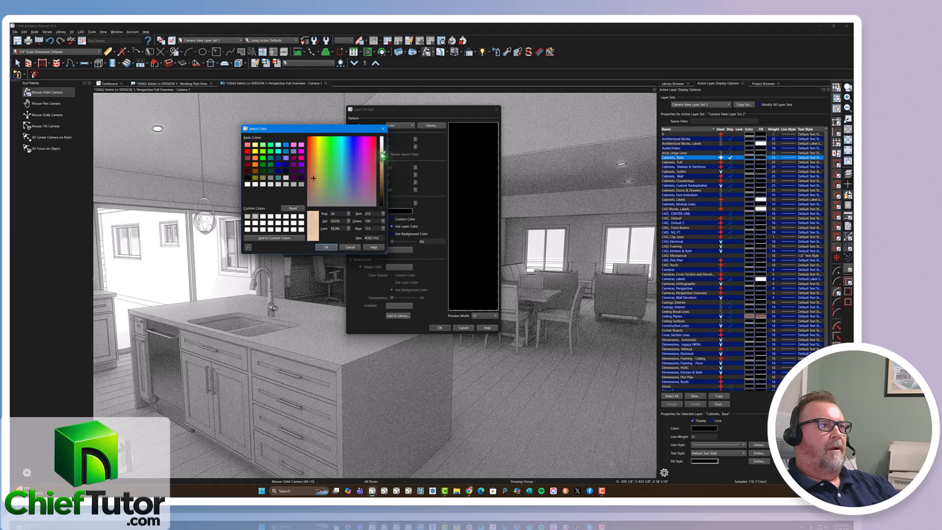
pyautogui.click(325, 247)
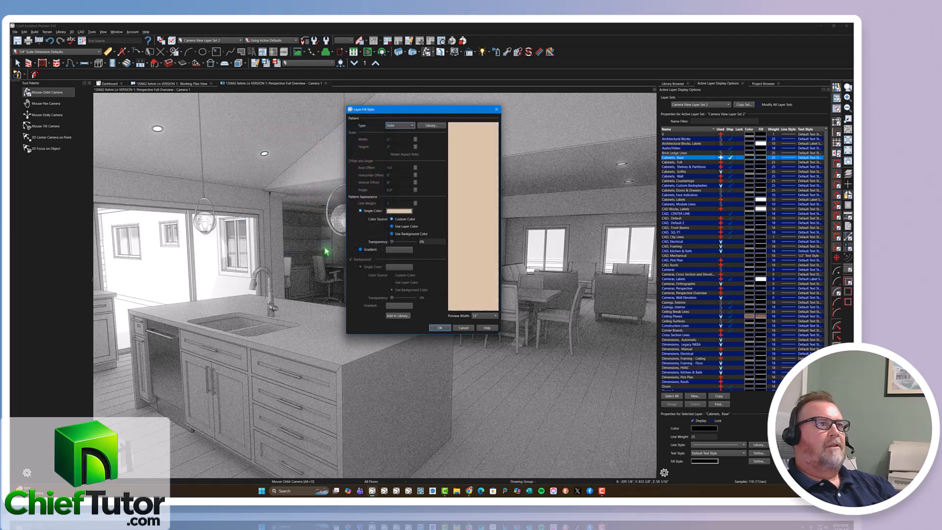
pyautogui.click(440, 328)
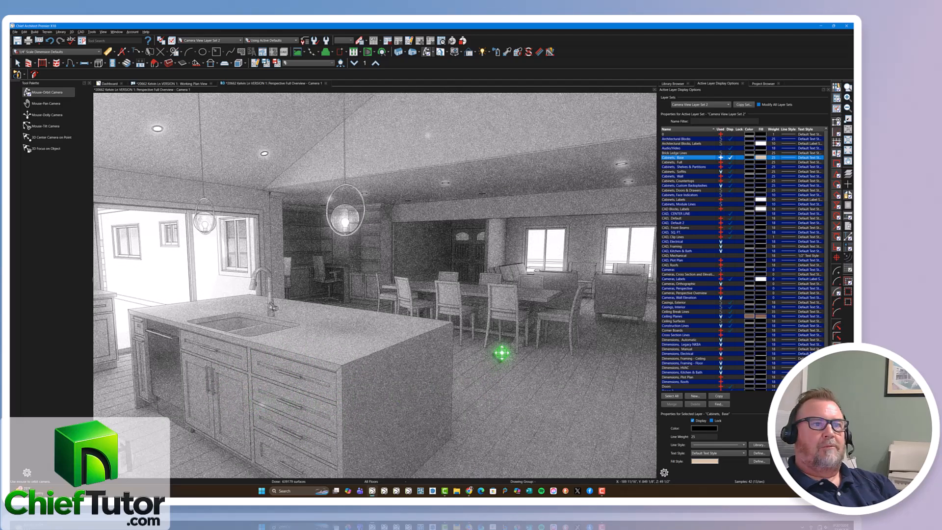
# Check the Clay color options and set the line color of all layers in the set to white.
pyautogui.click(468, 53)
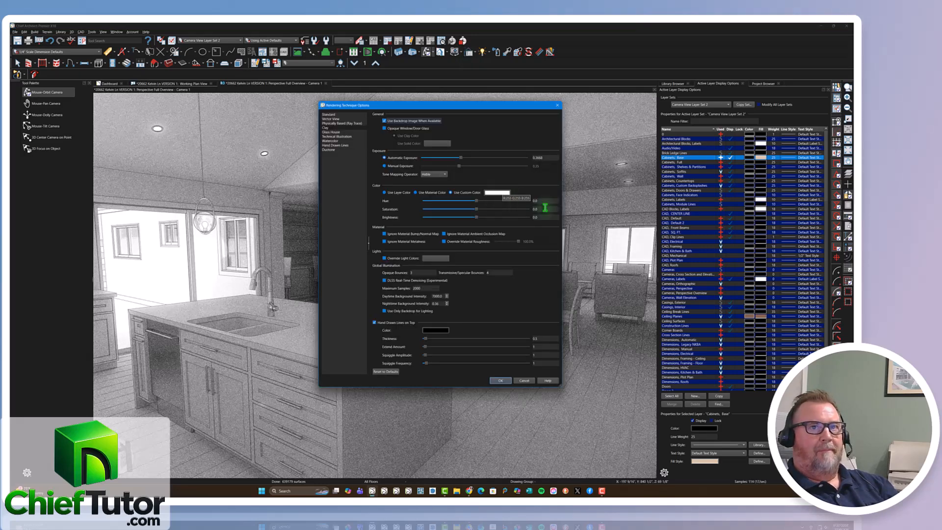
pyautogui.click(523, 380)
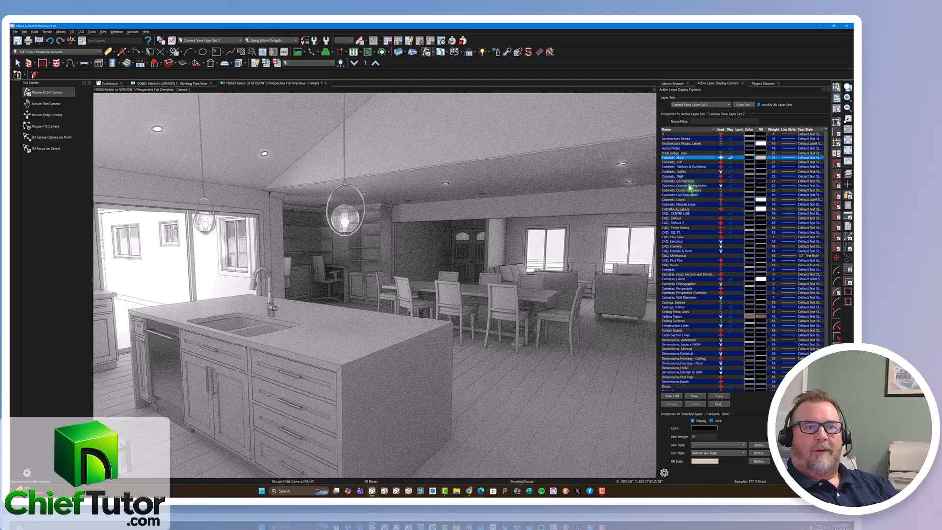
pyautogui.click(690, 186)
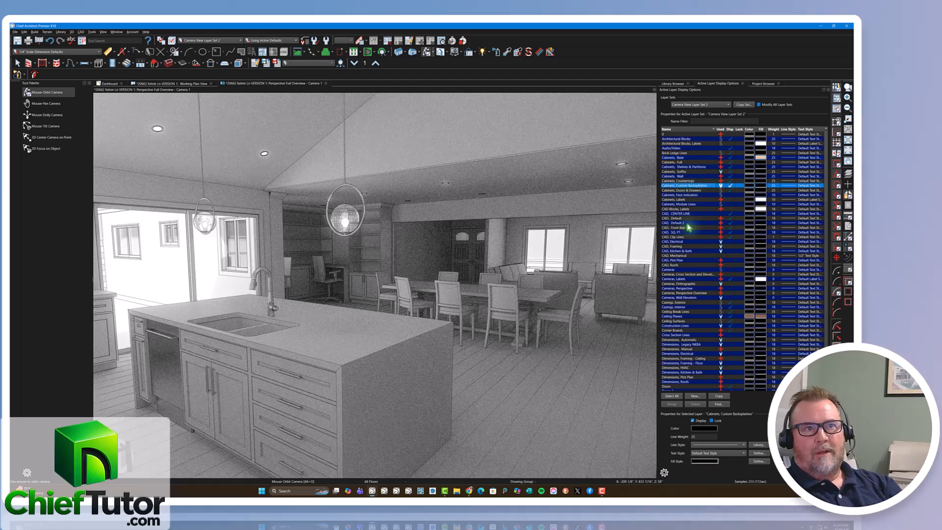
pyautogui.click(671, 396)
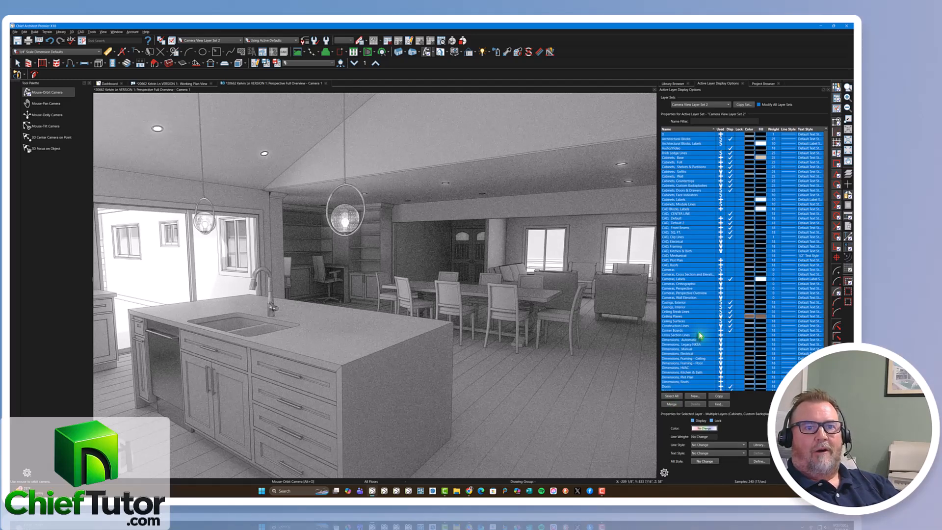
pyautogui.press('F9')
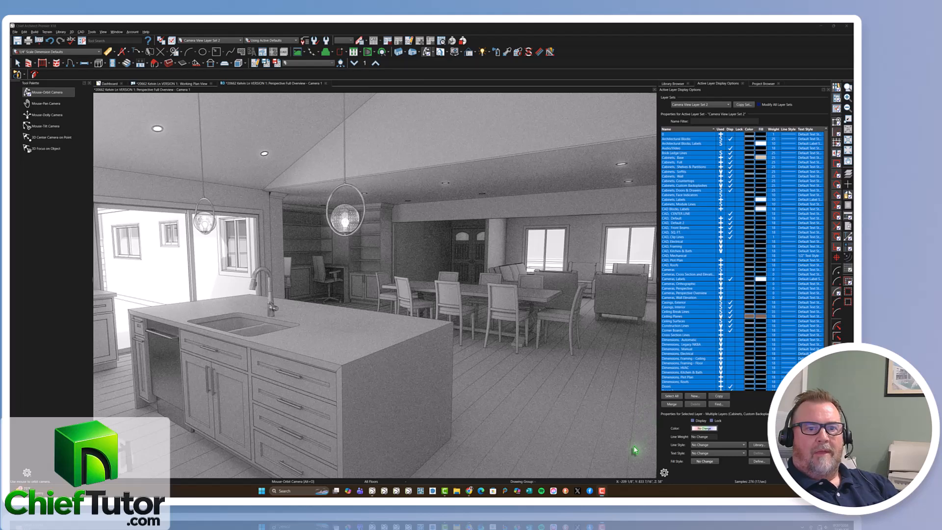
pyautogui.click(705, 429)
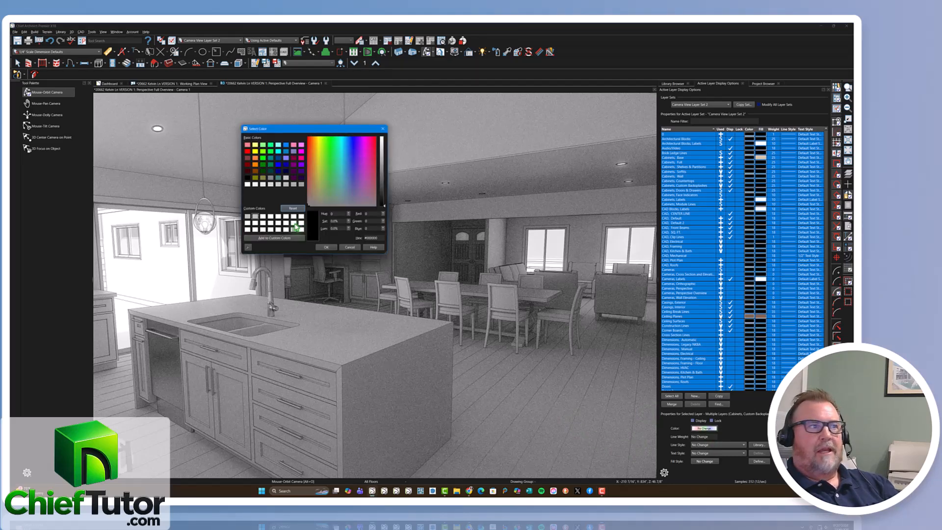
pyautogui.click(248, 185)
pyautogui.click(324, 248)
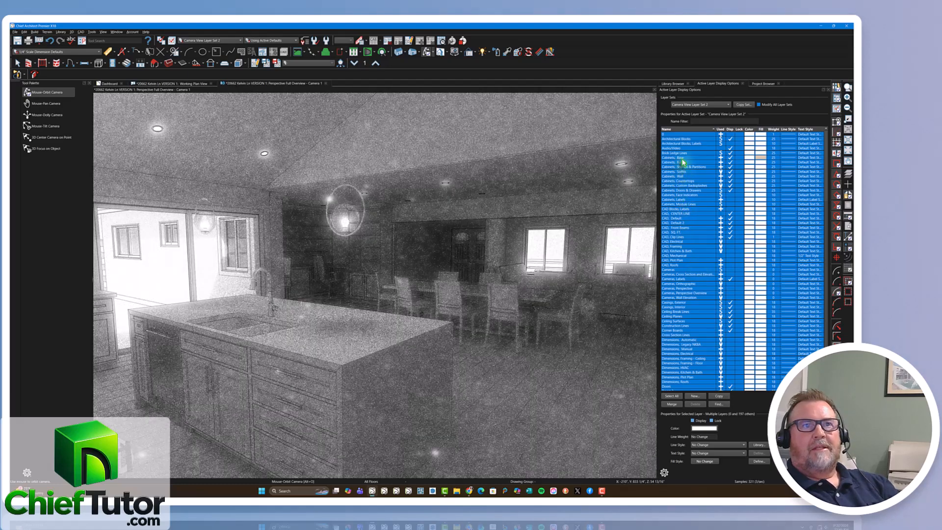
# Save the tan fill color of the Cabinets, Base layer to the custom colors.
pyautogui.click(682, 157)
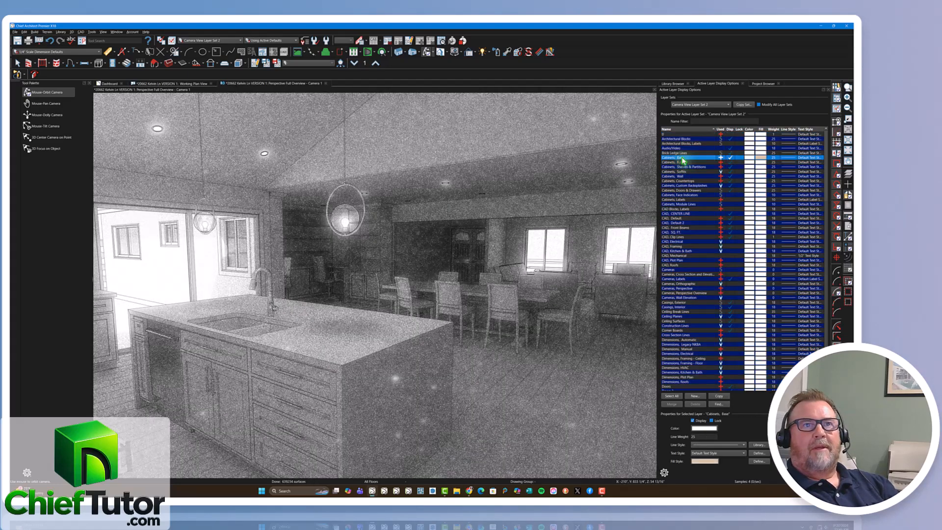
pyautogui.click(749, 157)
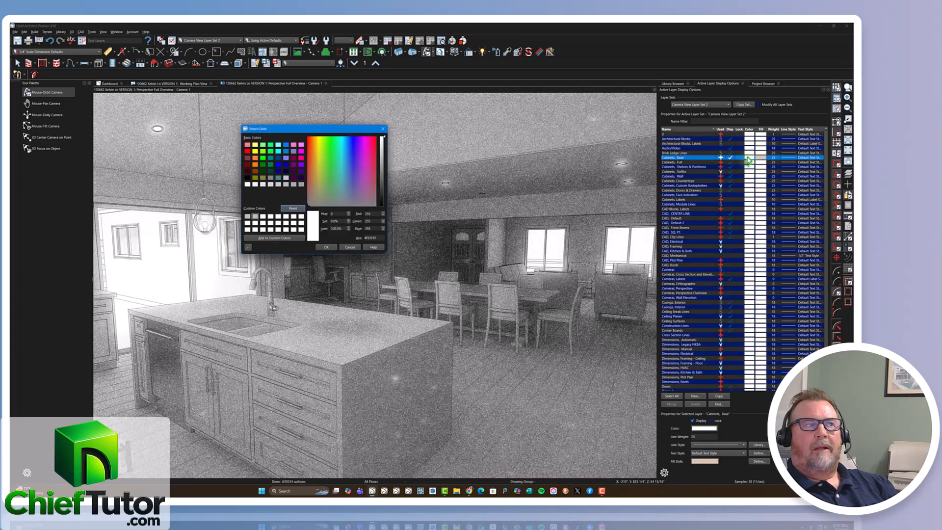
pyautogui.click(349, 247)
pyautogui.click(760, 158)
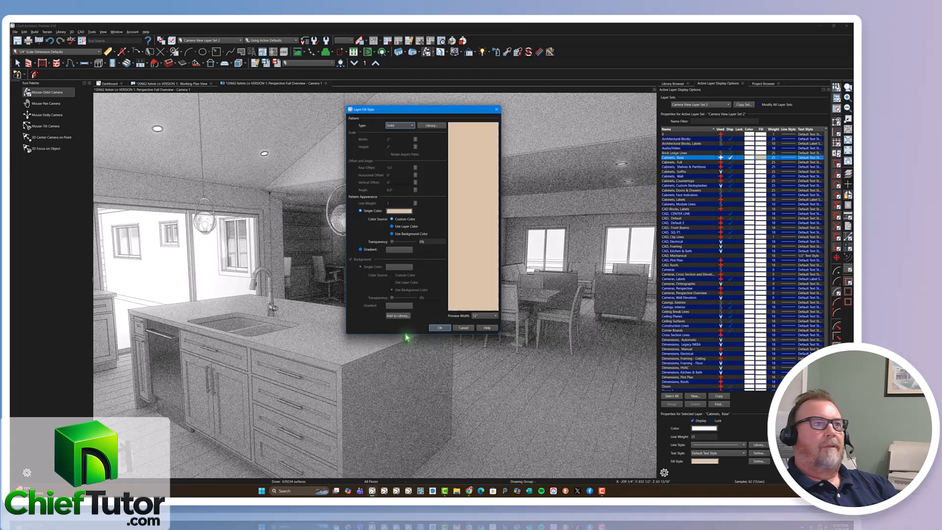
pyautogui.click(399, 211)
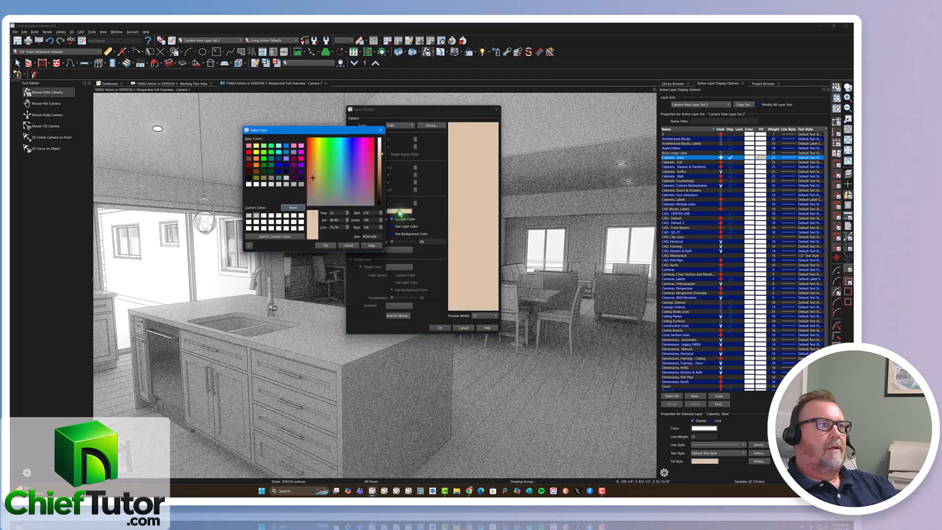
pyautogui.click(268, 238)
pyautogui.click(327, 247)
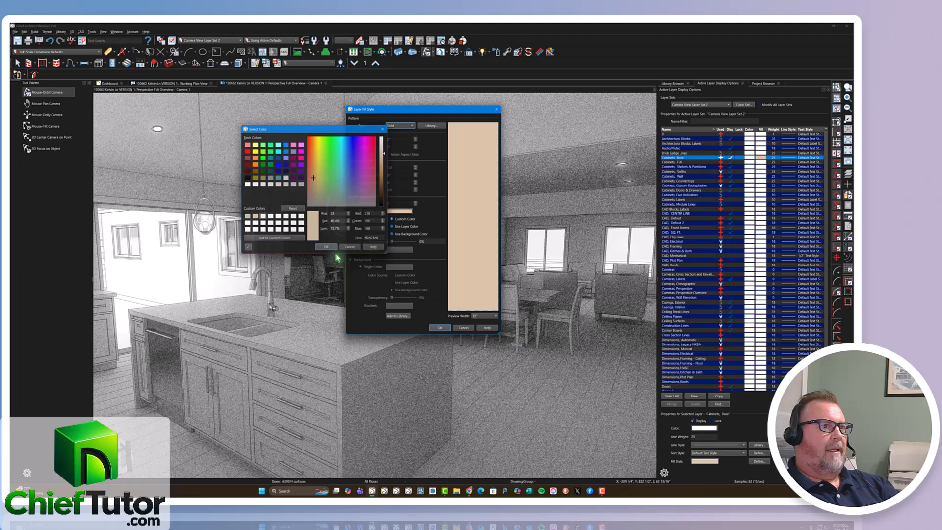
pyautogui.click(440, 328)
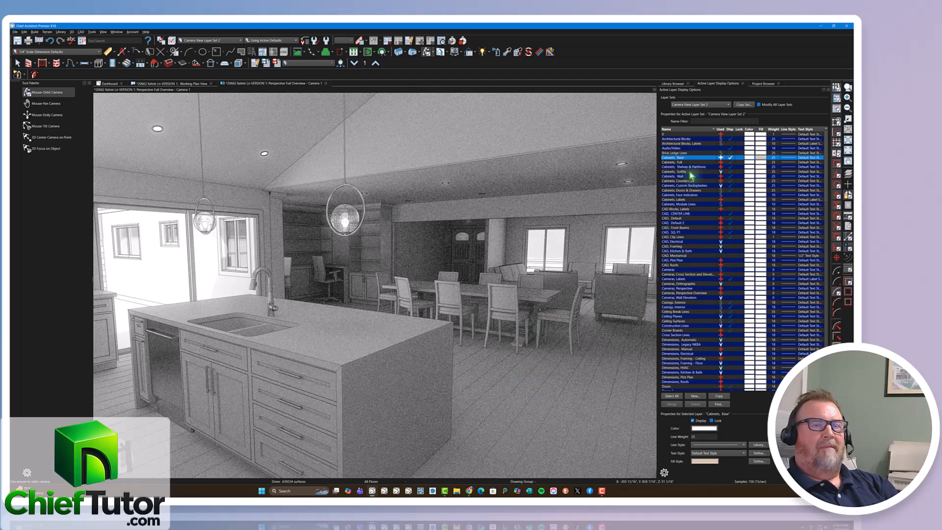
# Set the Clay technique to Use Layer Color and apply the saved tan custom color to the Cabinets, Base layer.
pyautogui.click(469, 52)
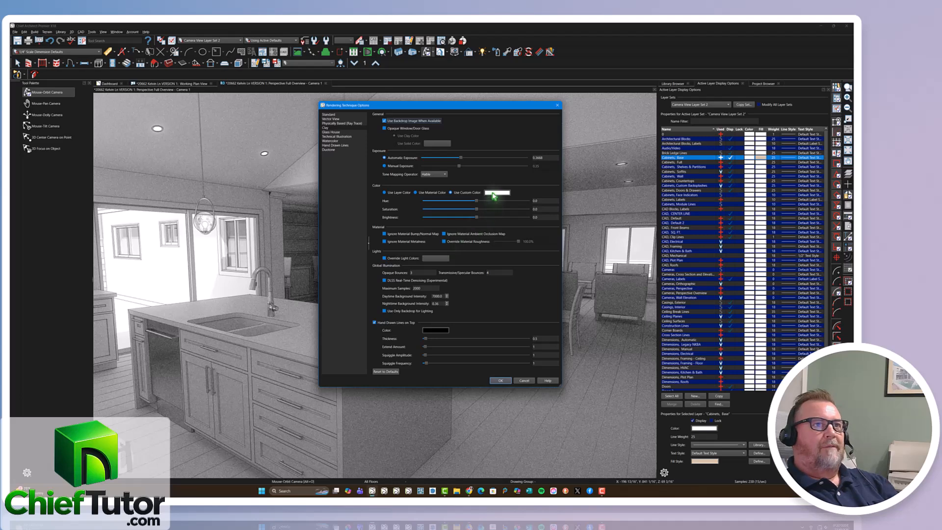
pyautogui.click(499, 381)
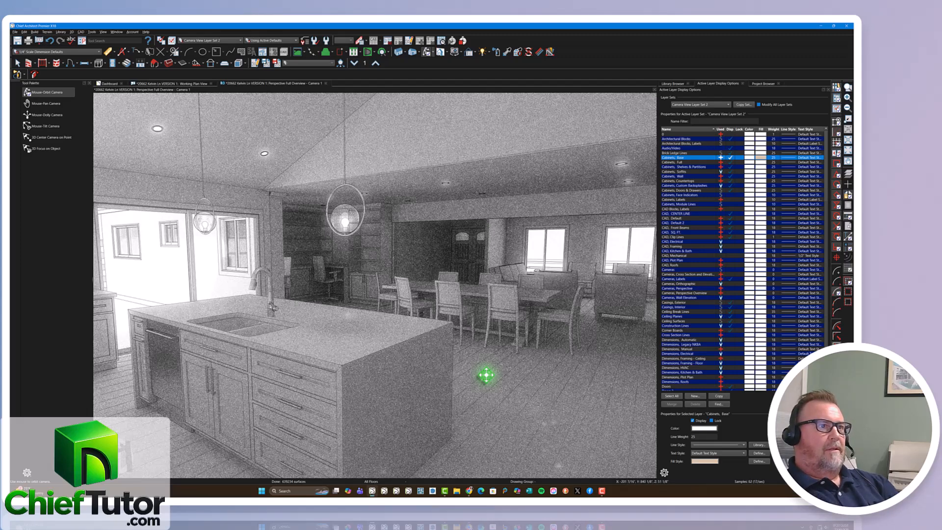
pyautogui.click(749, 161)
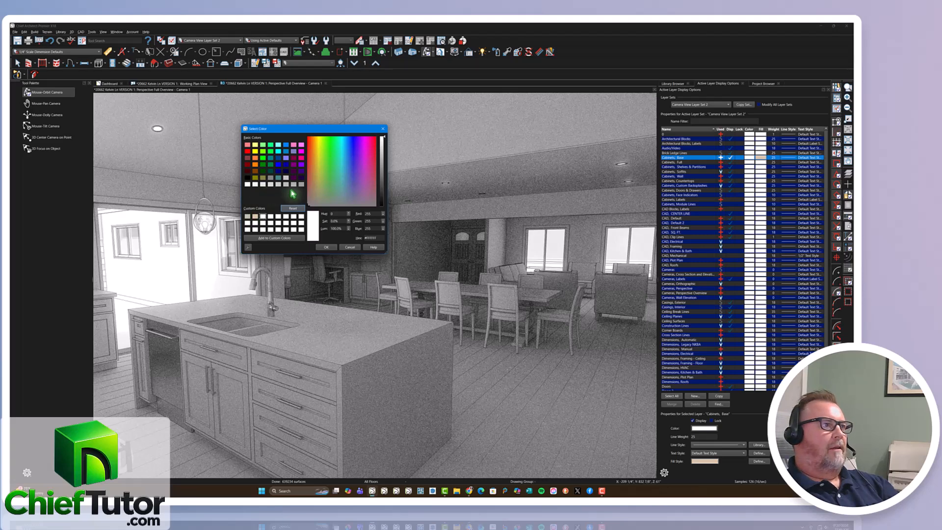
pyautogui.click(255, 216)
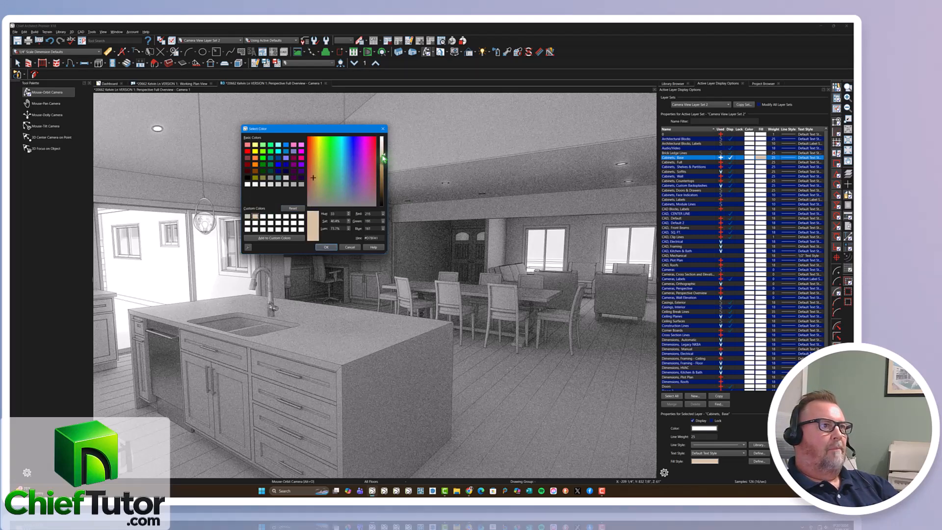
pyautogui.click(326, 247)
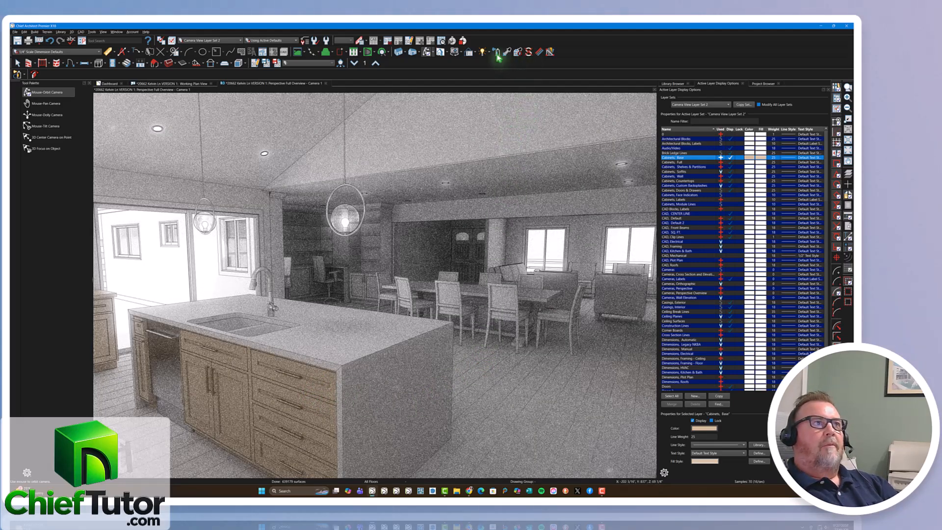
# Open the dining table set's specification and copy its Fixtures, Interior layer to create a separate layer.
pyautogui.click(18, 63)
pyautogui.click(507, 307)
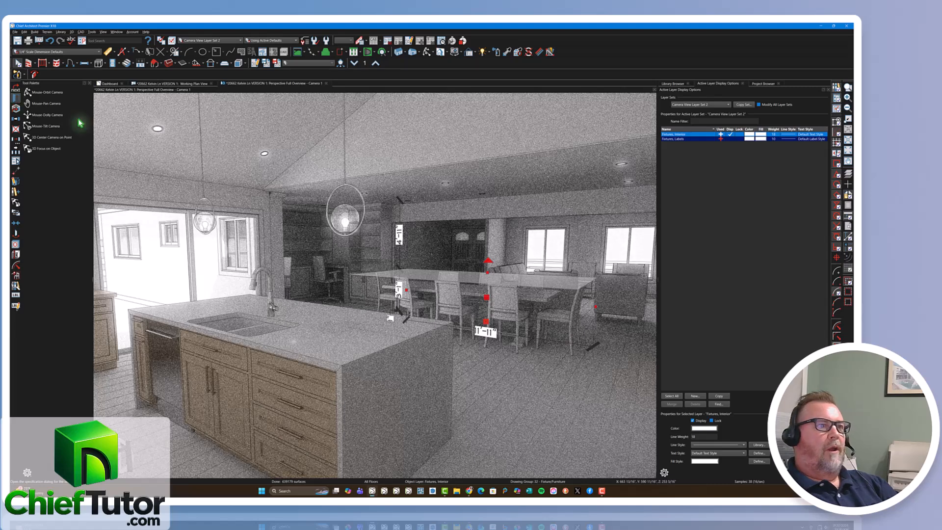
pyautogui.click(15, 100)
pyautogui.moveTo(520, 204); pyautogui.dragTo(419, 133)
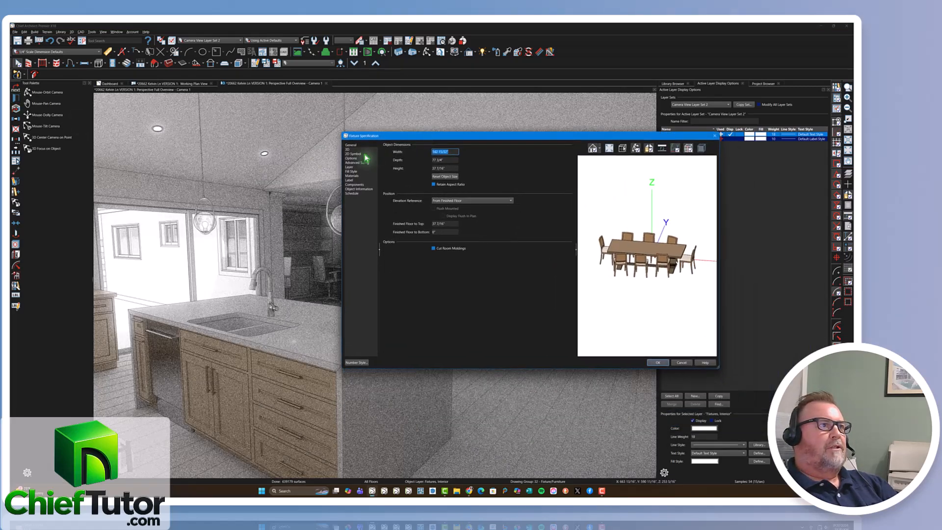
pyautogui.click(350, 168)
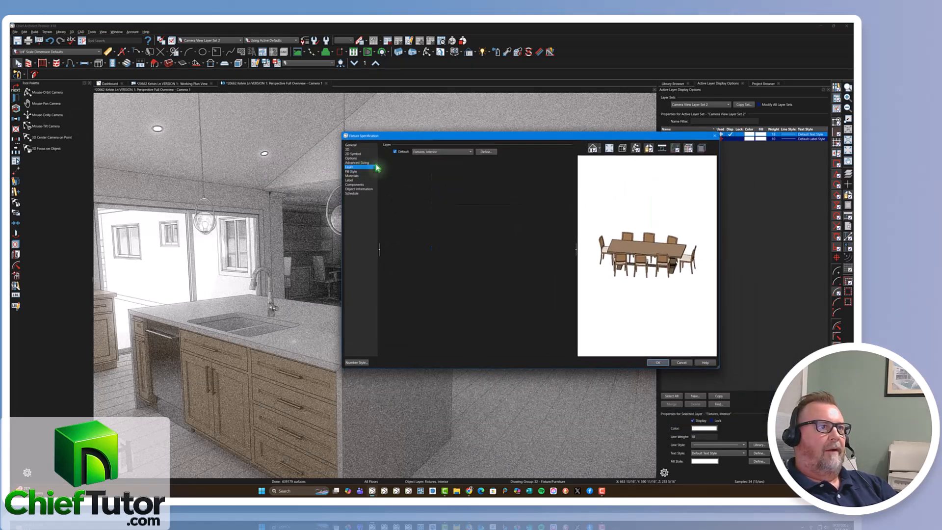
pyautogui.click(485, 151)
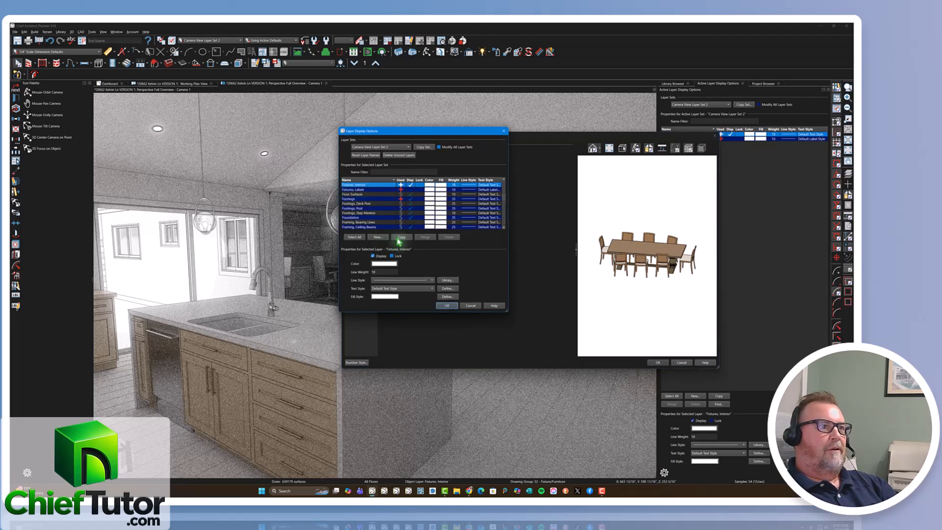
pyautogui.click(398, 236)
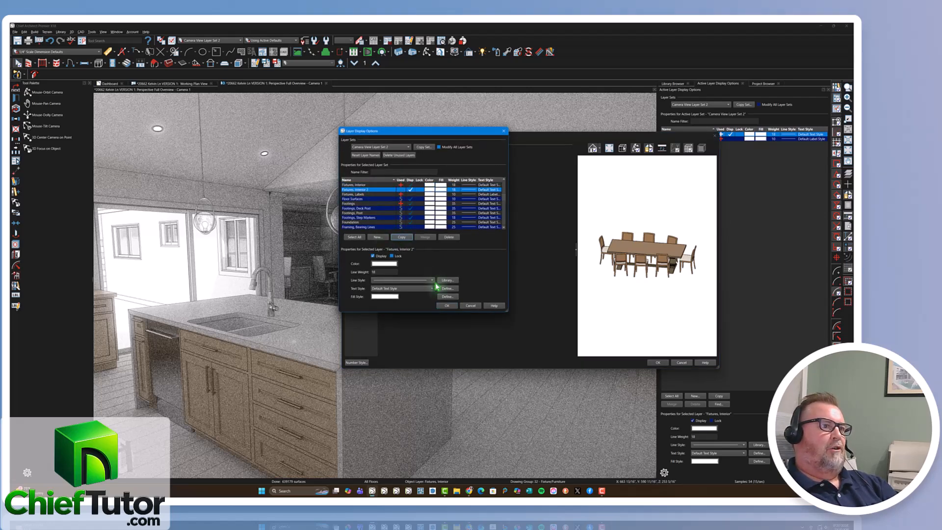
# Set the copied fixtures layer's color to olive and assign the dining table set to that layer.
pyautogui.click(428, 192)
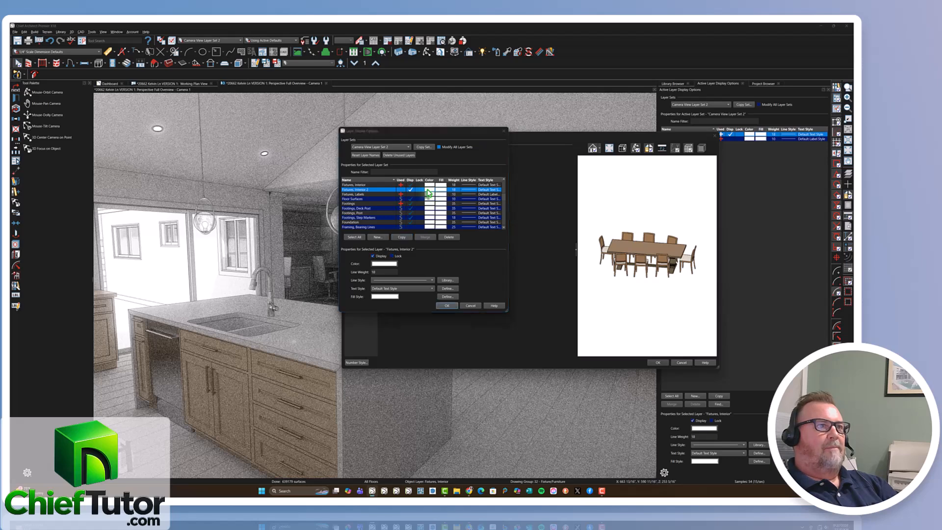
pyautogui.click(264, 179)
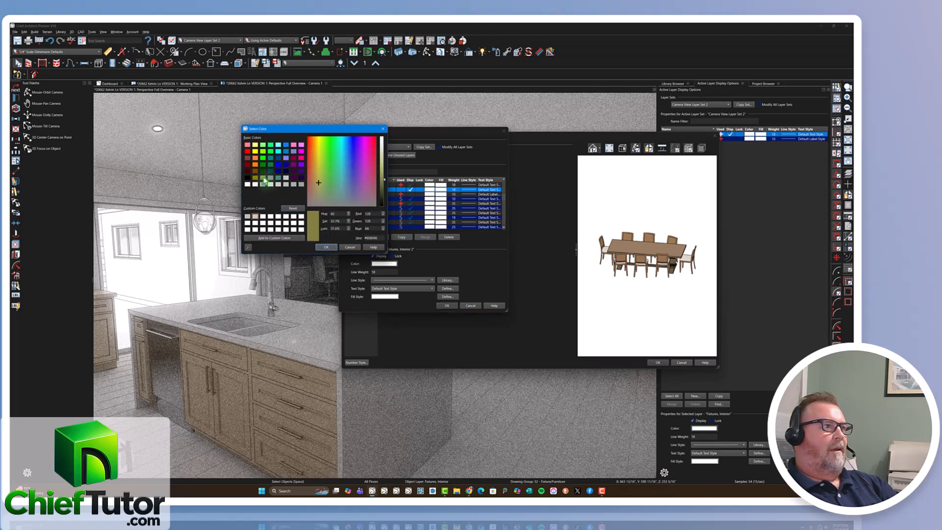
pyautogui.click(326, 247)
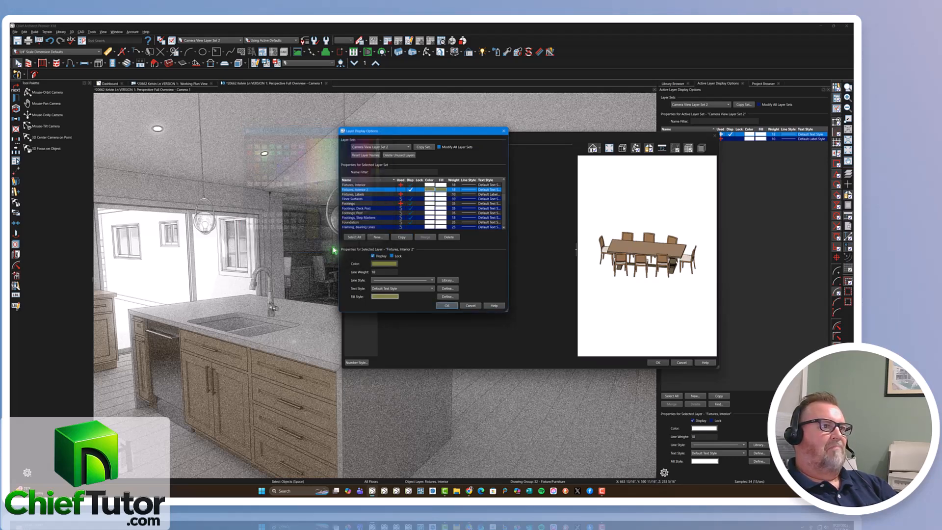
pyautogui.click(447, 306)
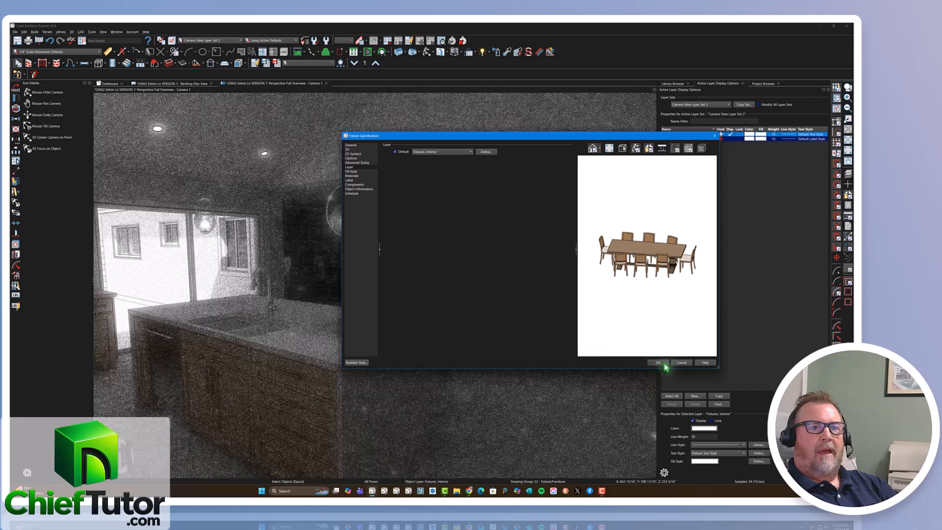
pyautogui.click(658, 363)
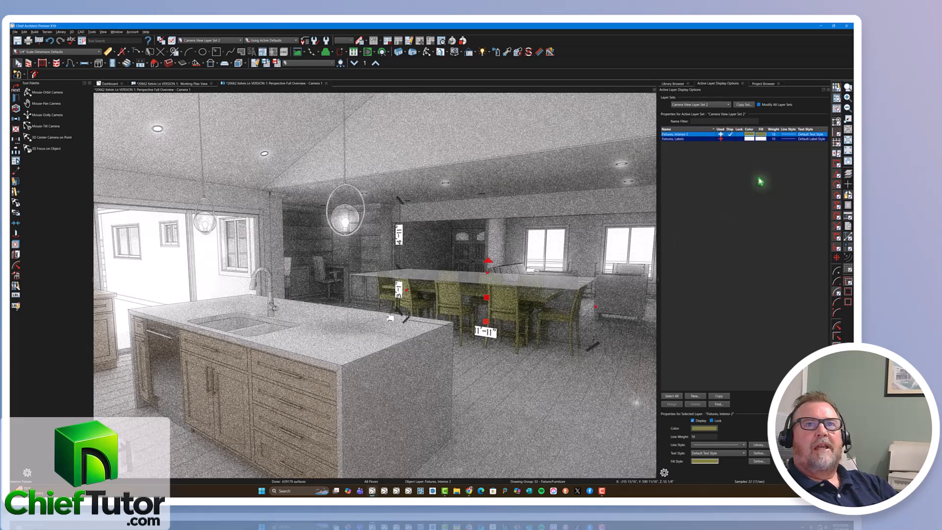
# Change the Fixtures, Interior 2 layer's color to a medium wood brown.
pyautogui.click(749, 137)
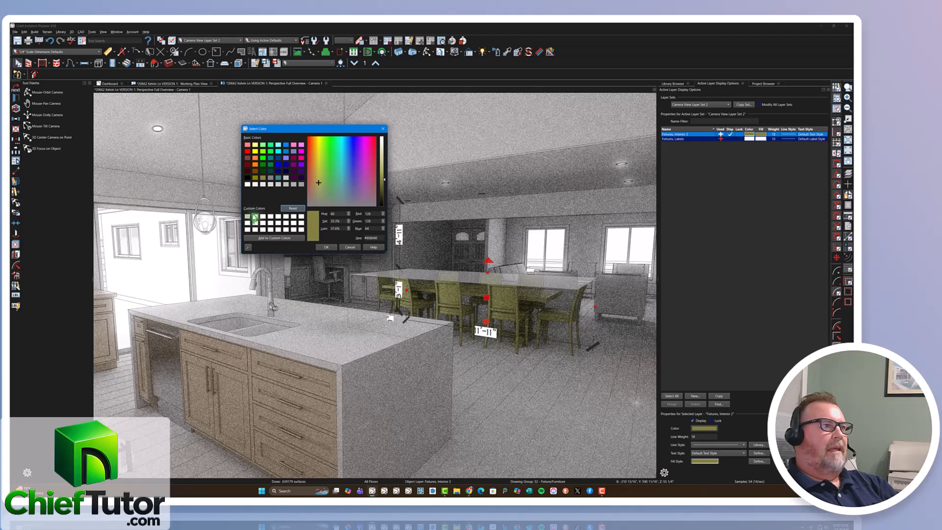
pyautogui.click(272, 184)
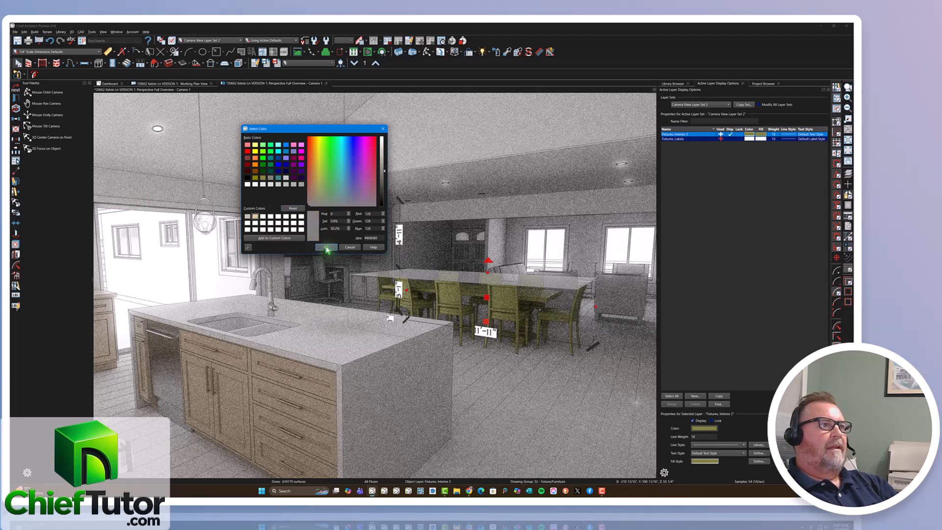
pyautogui.click(318, 186)
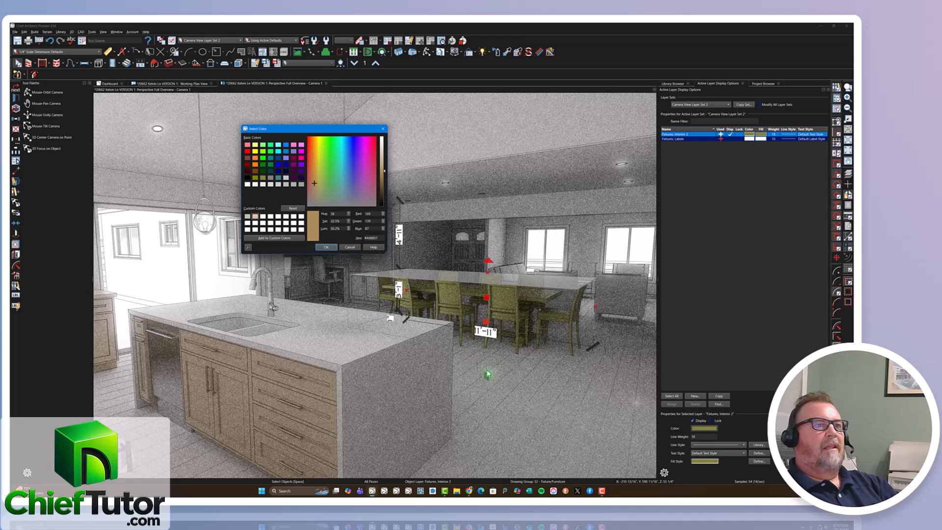
pyautogui.press('Return')
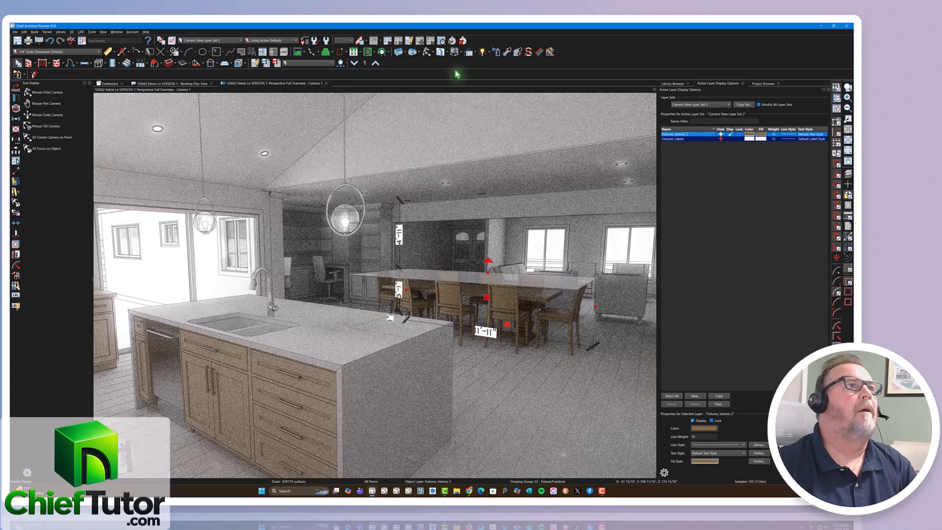
# Review the Clay settings in the rendering technique options and leave them without changes.
pyautogui.click(474, 53)
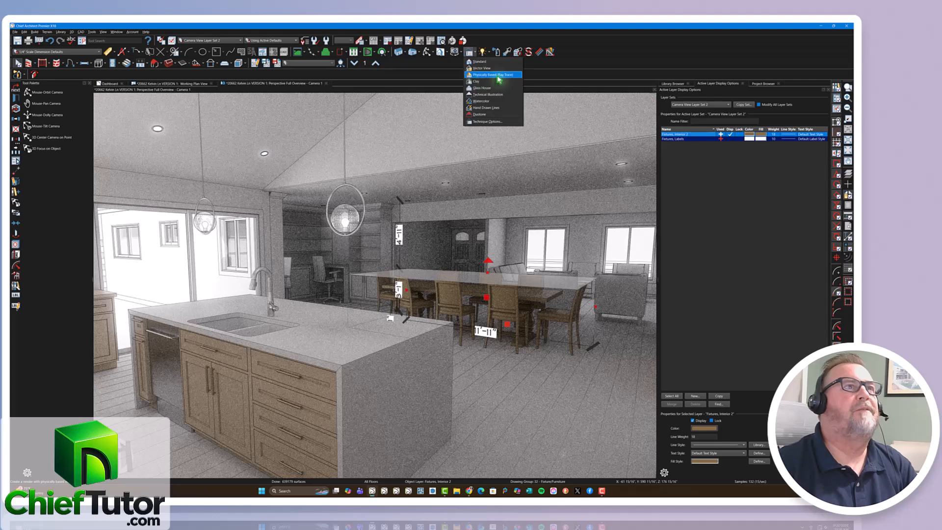
pyautogui.click(469, 56)
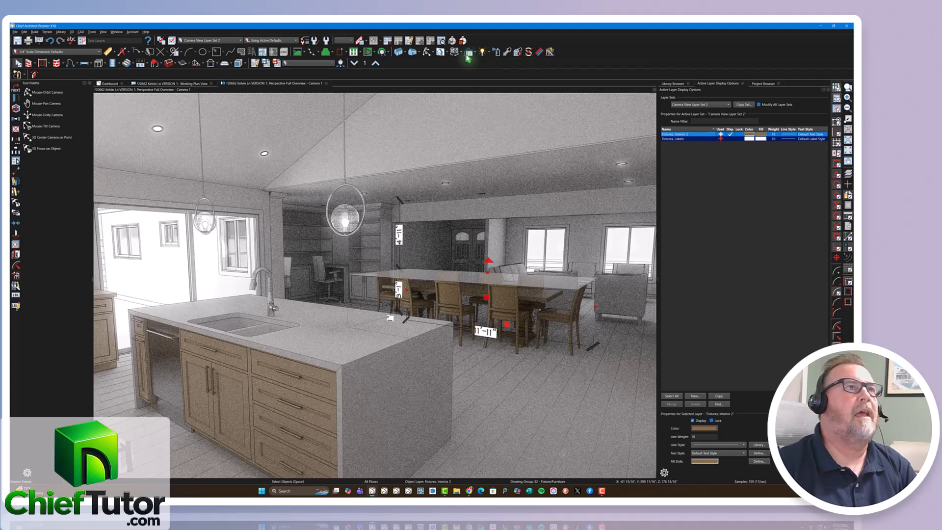
pyautogui.click(468, 56)
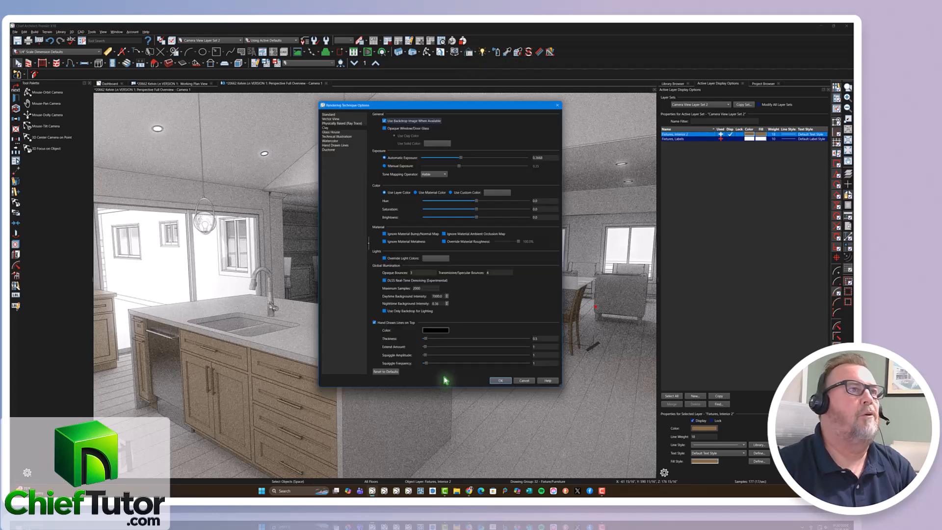
pyautogui.click(524, 381)
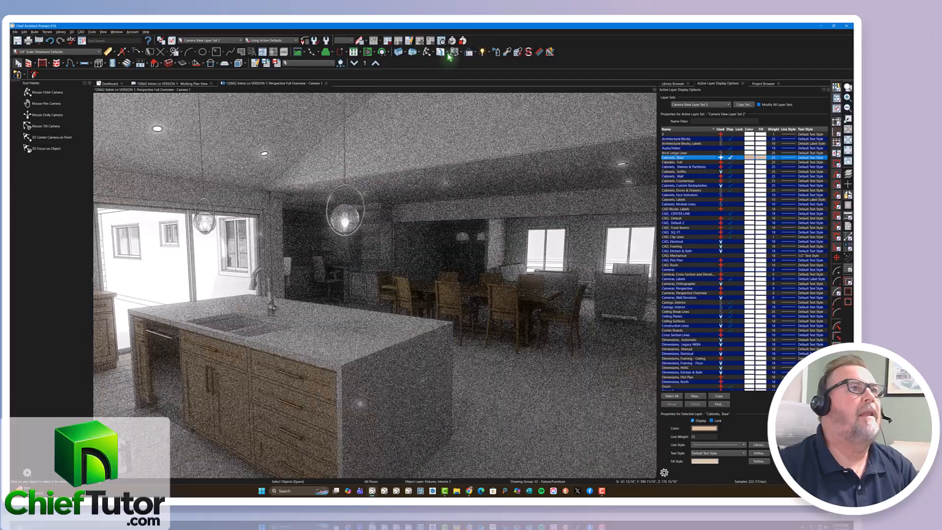
# Toggle shadows and Denoise View for the perspective camera view.
pyautogui.click(444, 52)
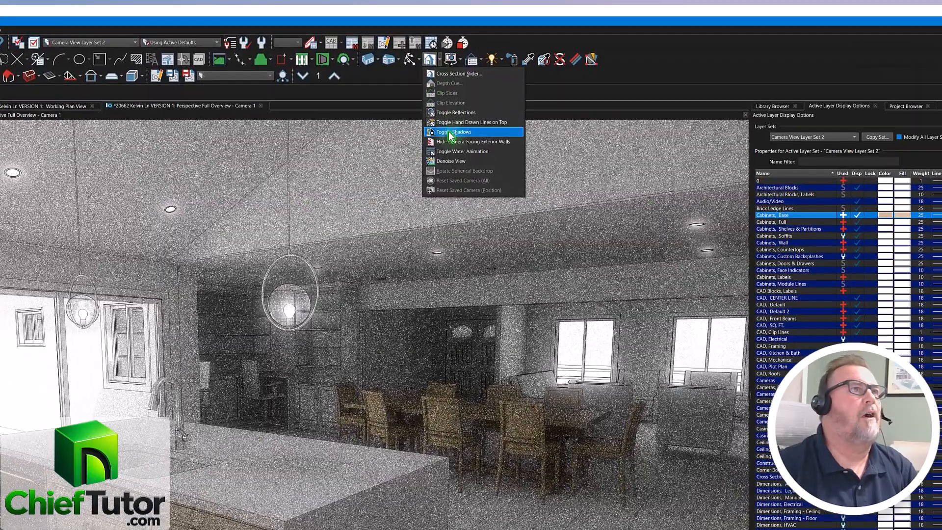
pyautogui.click(450, 132)
pyautogui.click(429, 59)
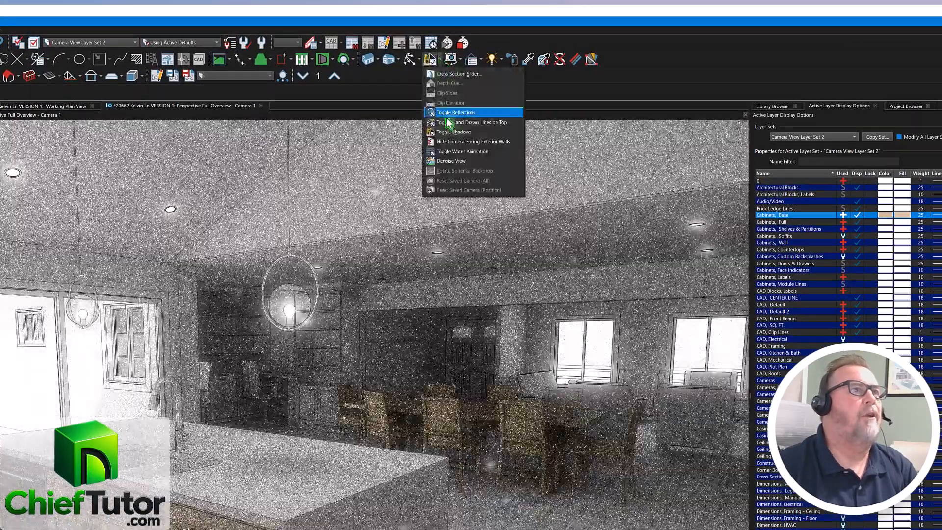
pyautogui.click(450, 161)
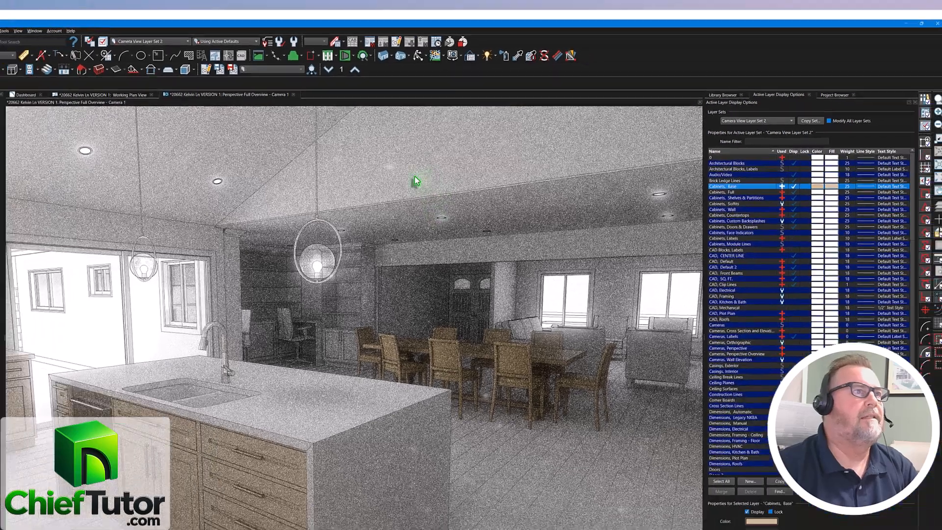